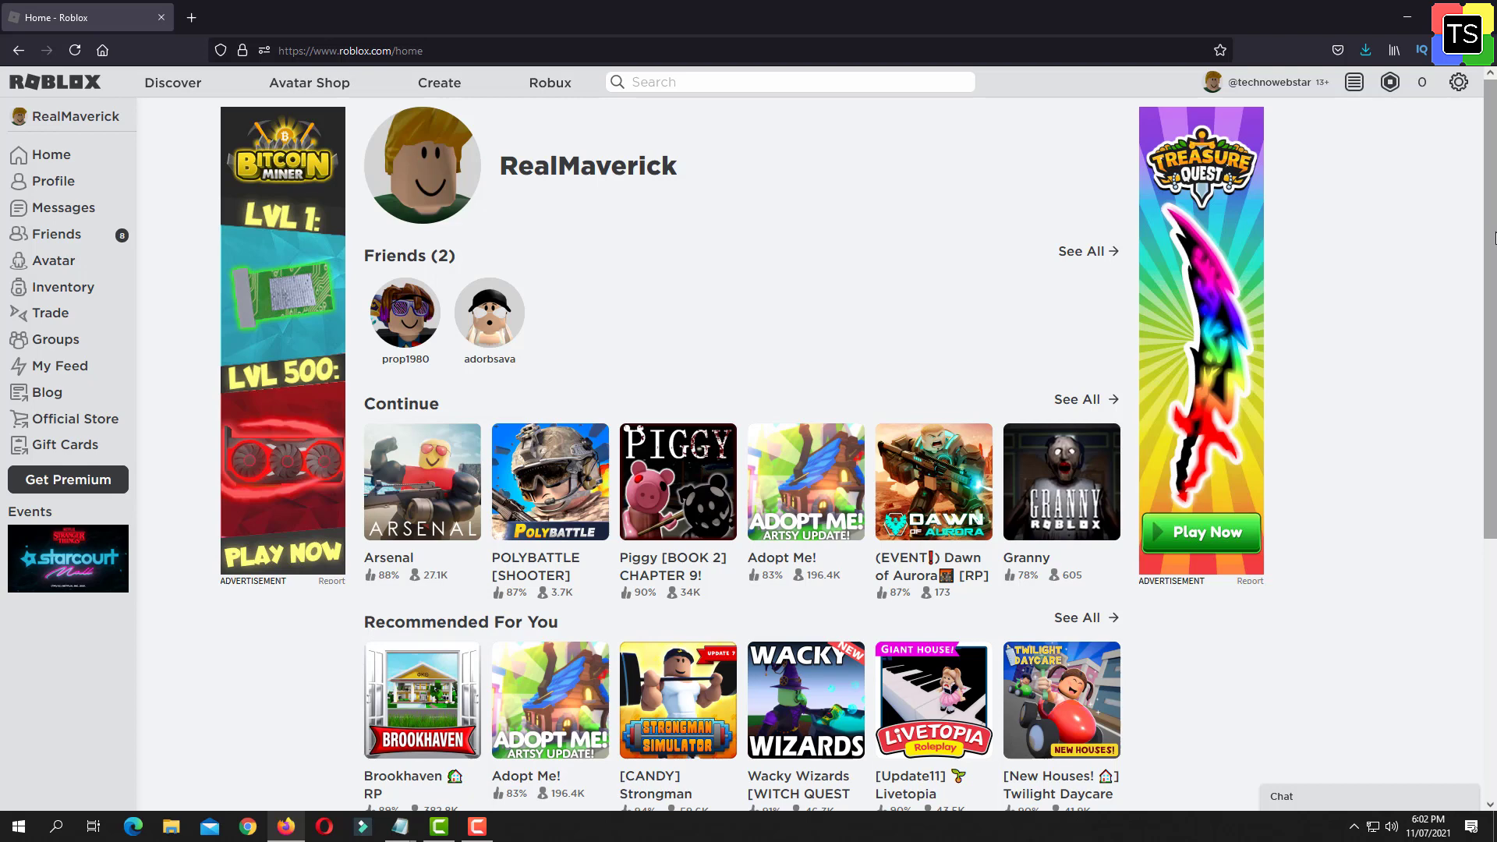
# - Go to My Settings from the gear menu at the top right
pyautogui.click(1458, 85)
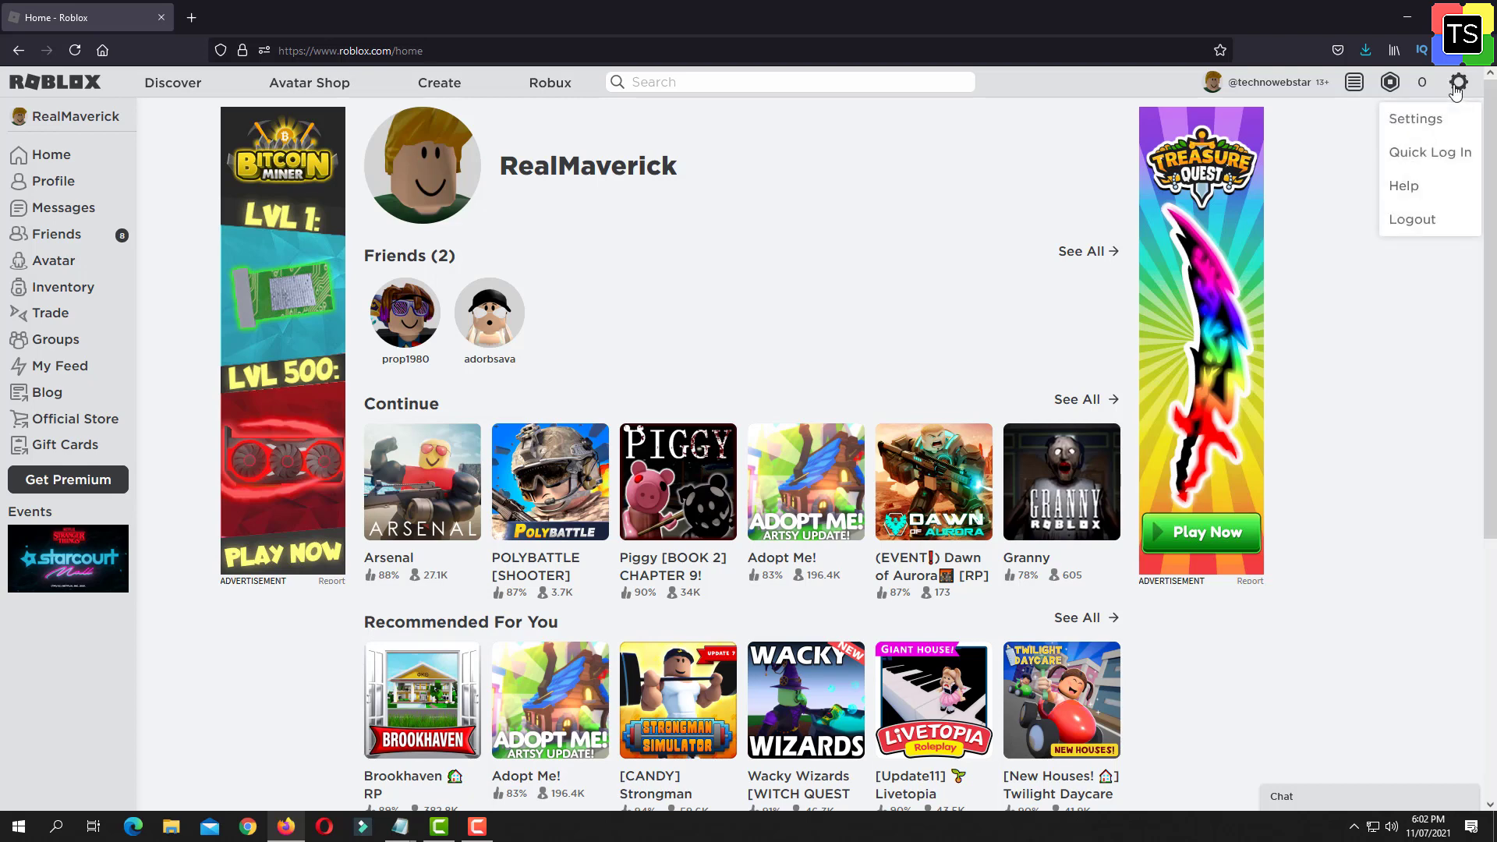
pyautogui.click(1416, 118)
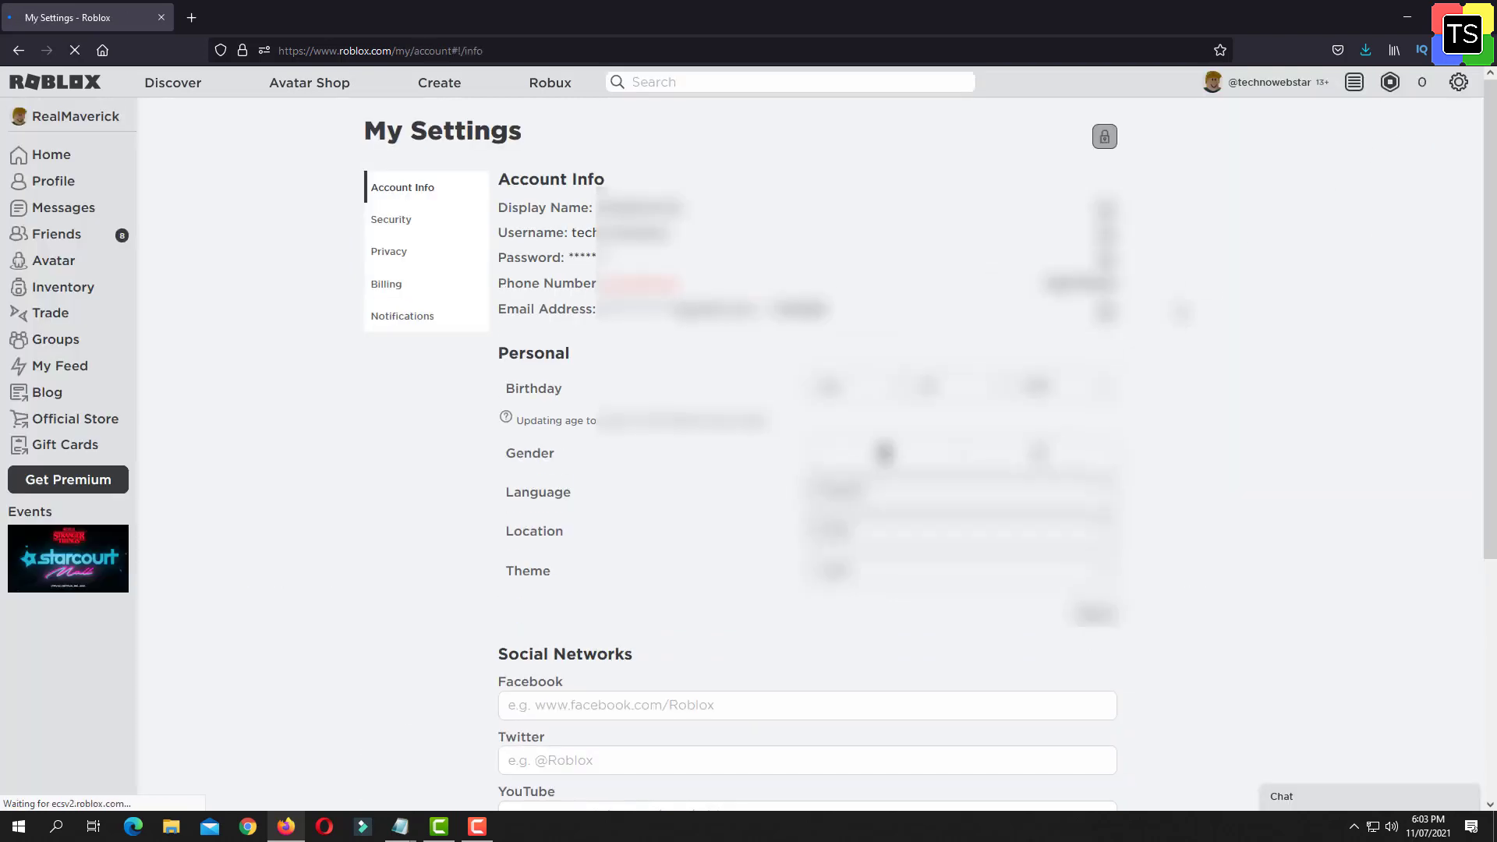
# - On the Security section, toggle Account PIN off and unlock the change with the current PIN
pyautogui.click(392, 222)
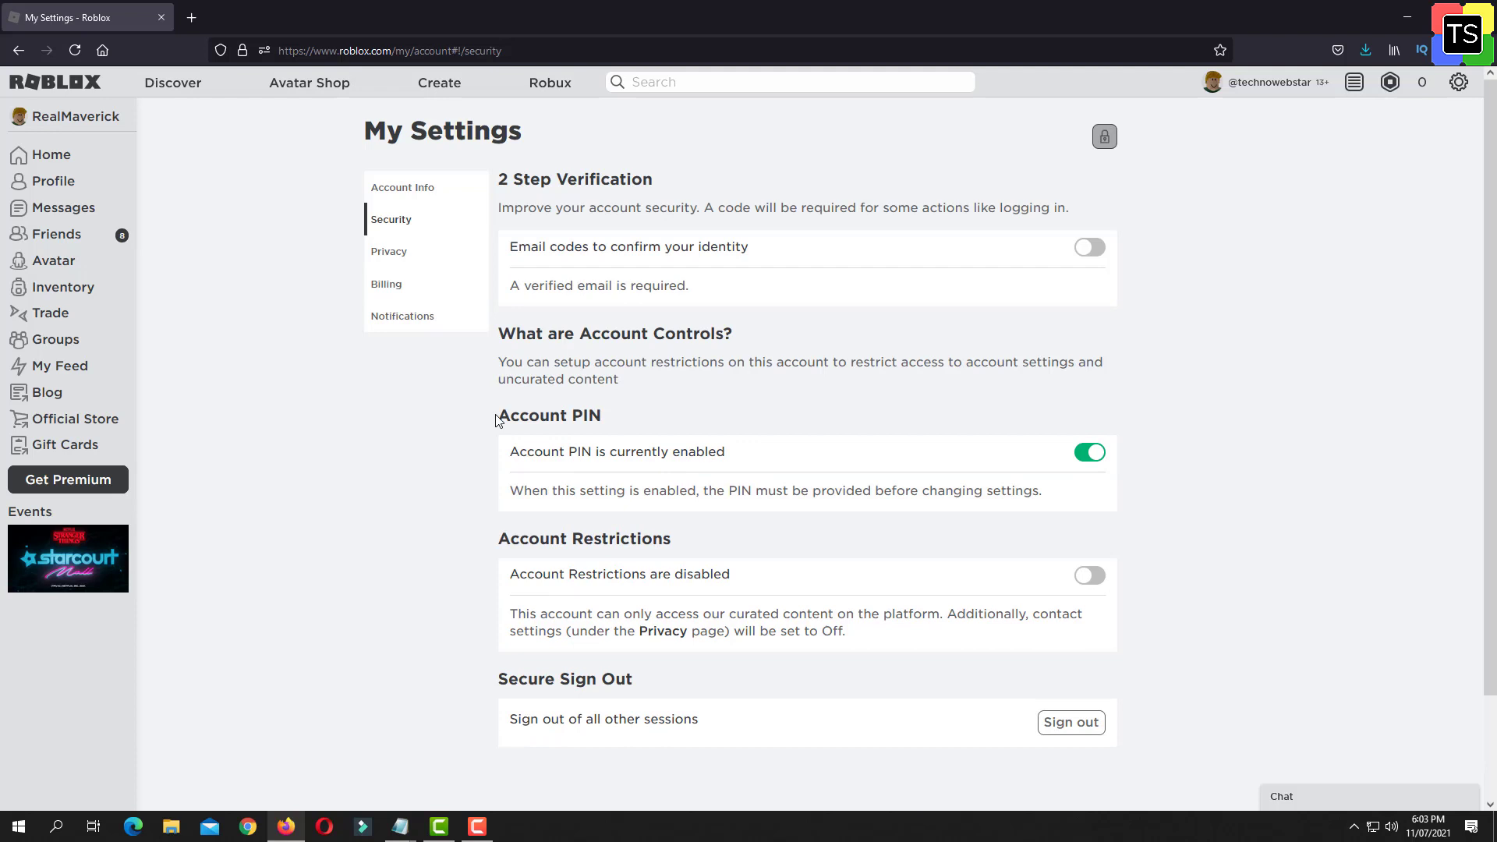
pyautogui.moveTo(497, 415); pyautogui.dragTo(618, 425)
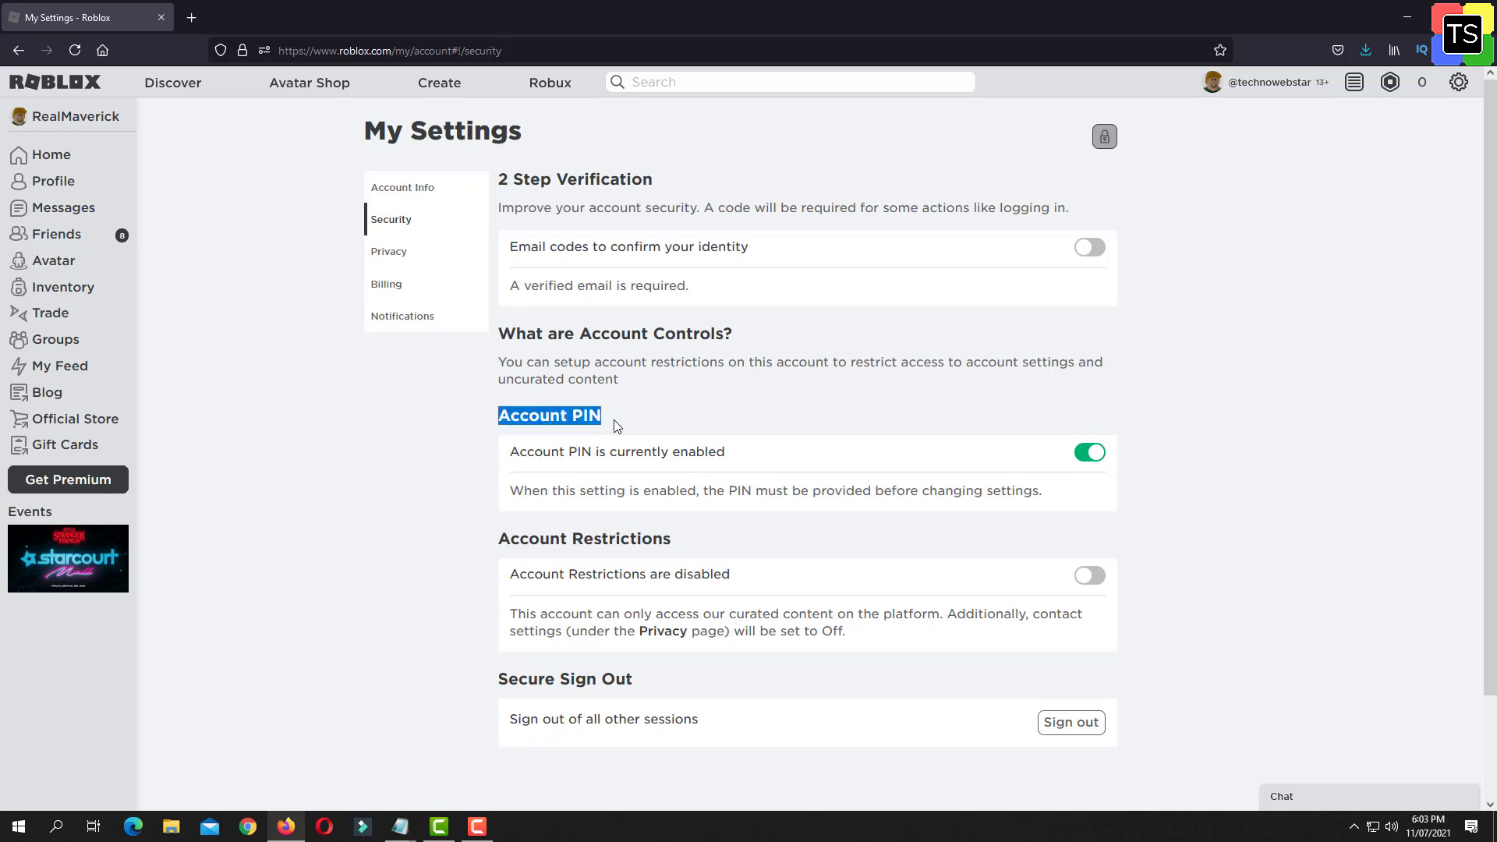
pyautogui.click(761, 408)
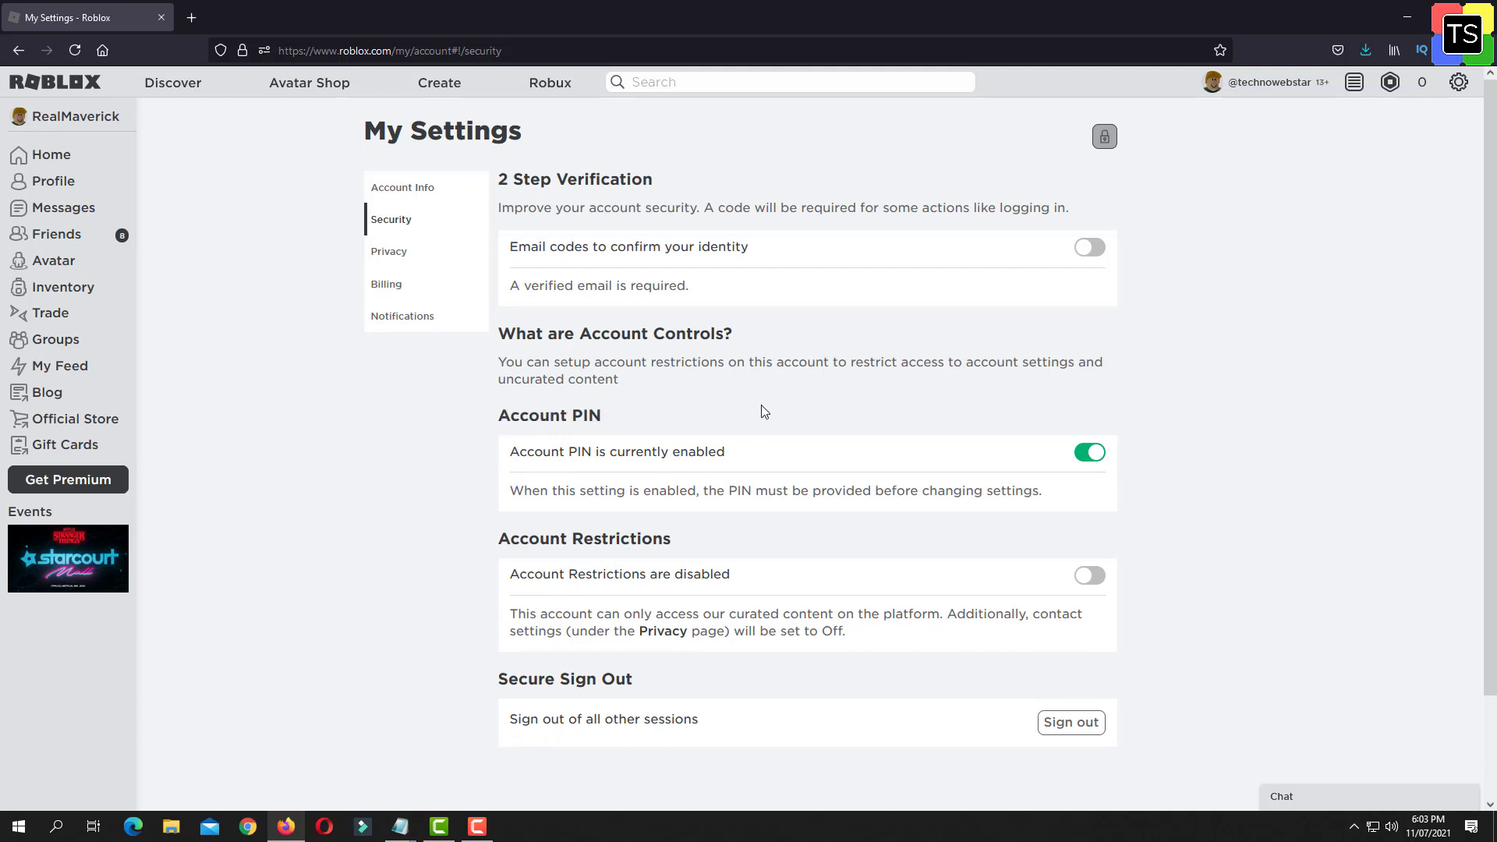
pyautogui.click(1086, 456)
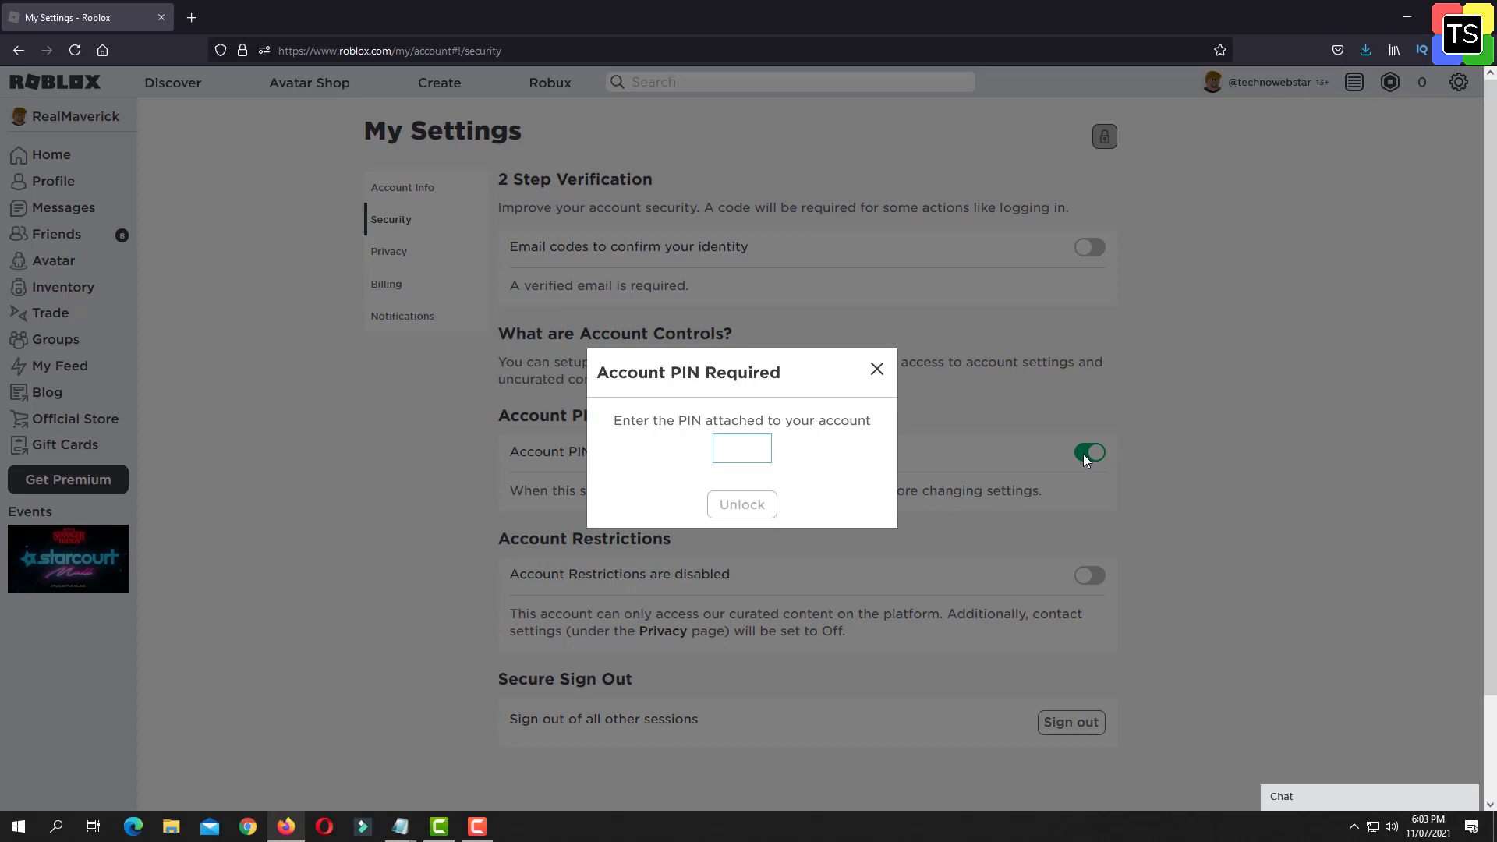
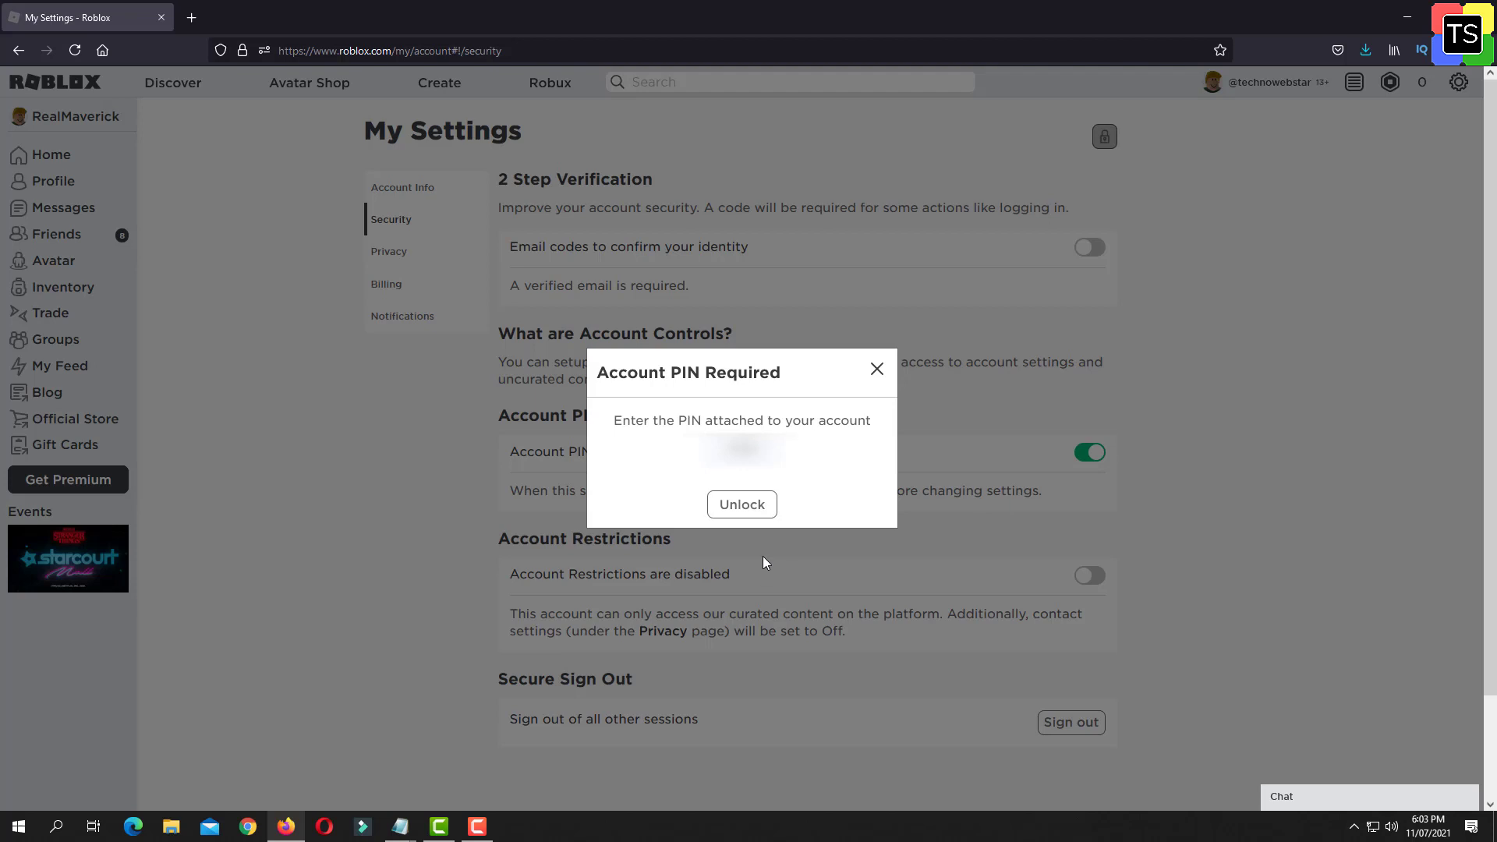
pyautogui.click(741, 507)
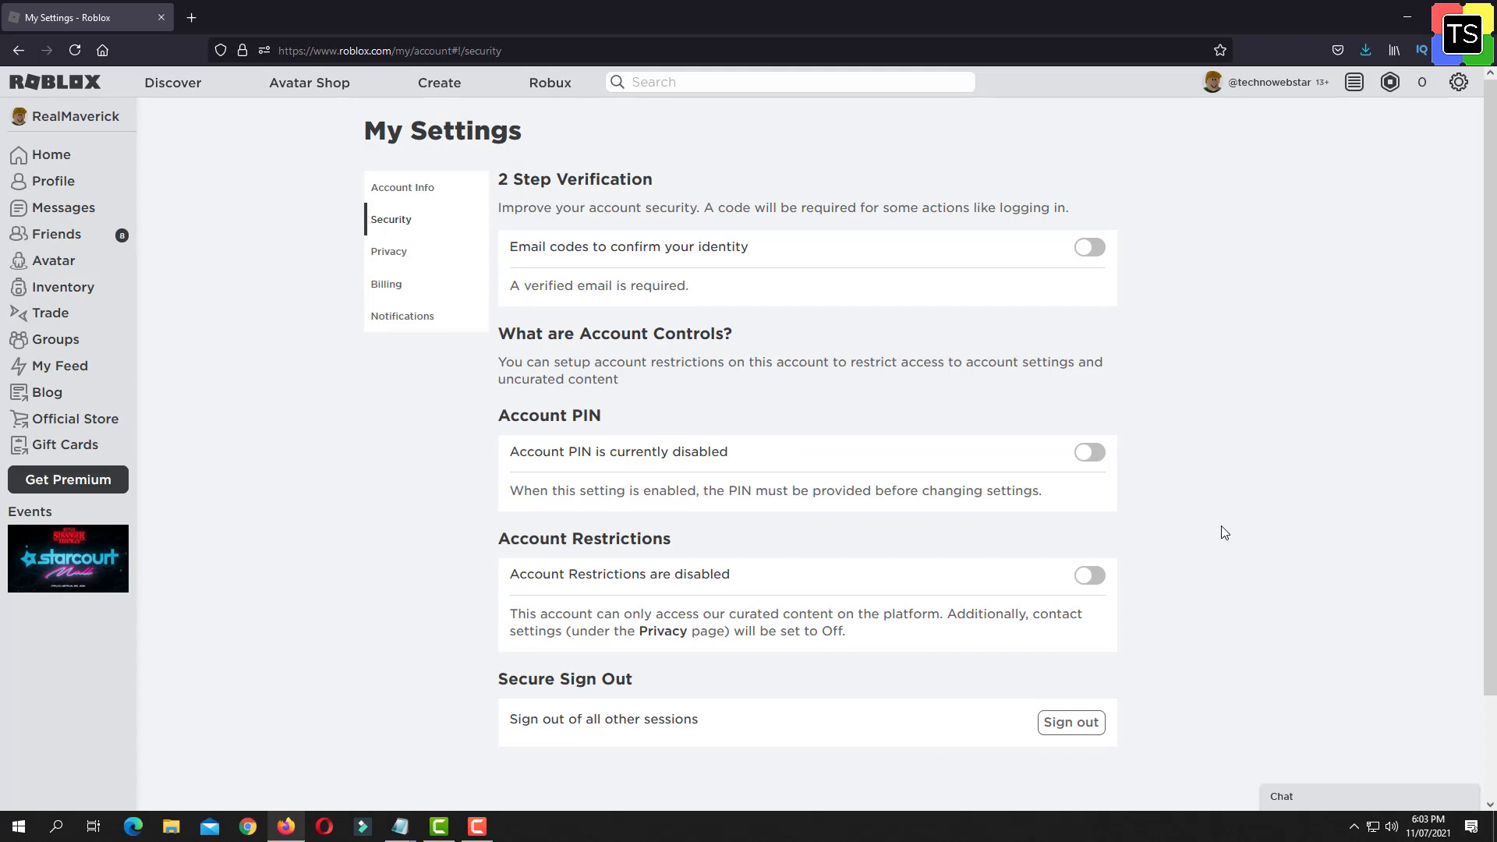
# - Toggle Account PIN back on, add a new 4-digit PIN and confirm it is set
pyautogui.click(1090, 454)
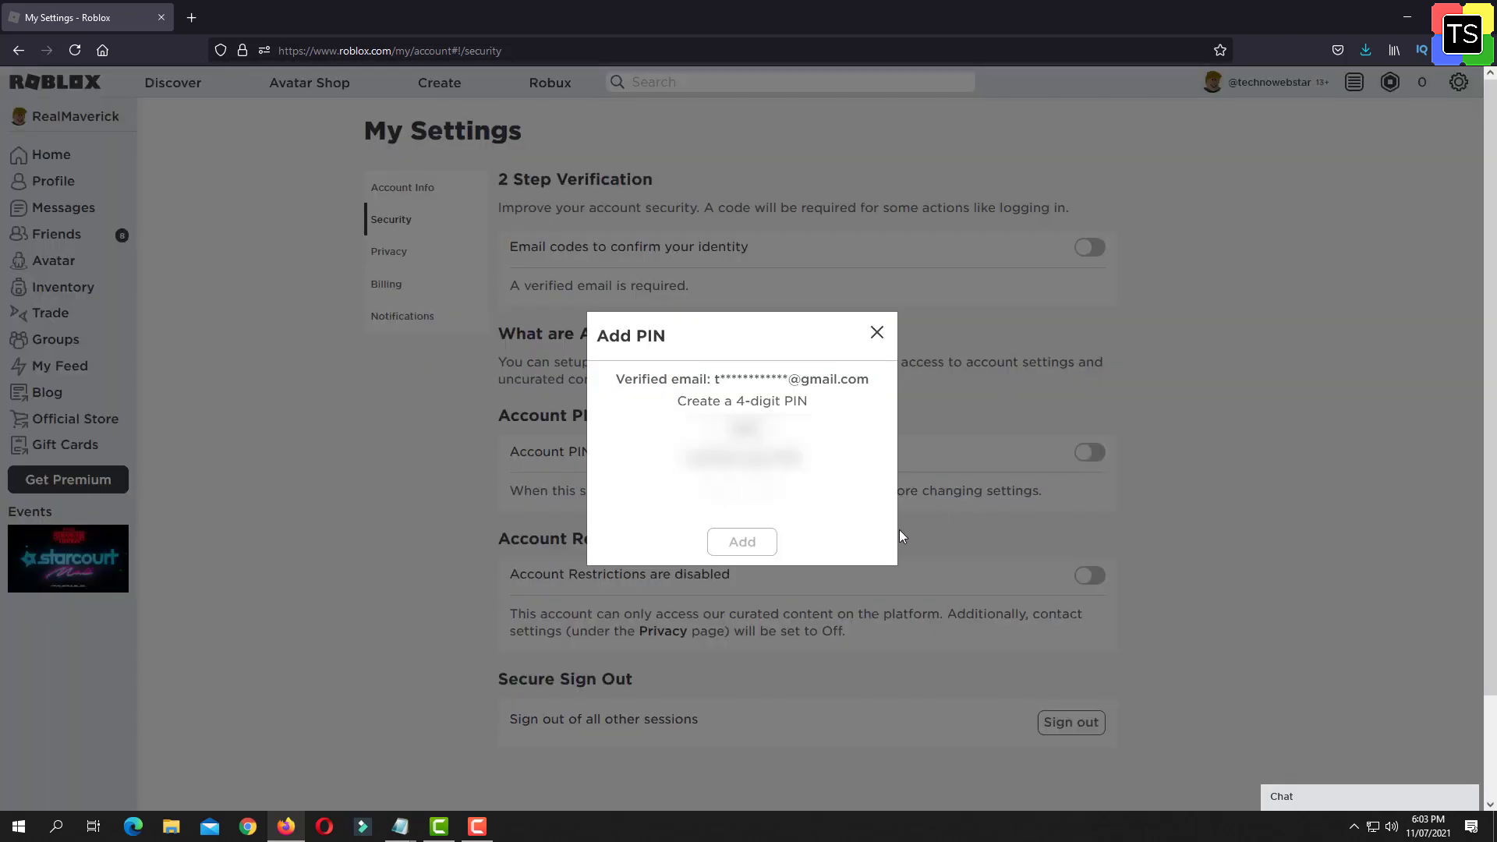
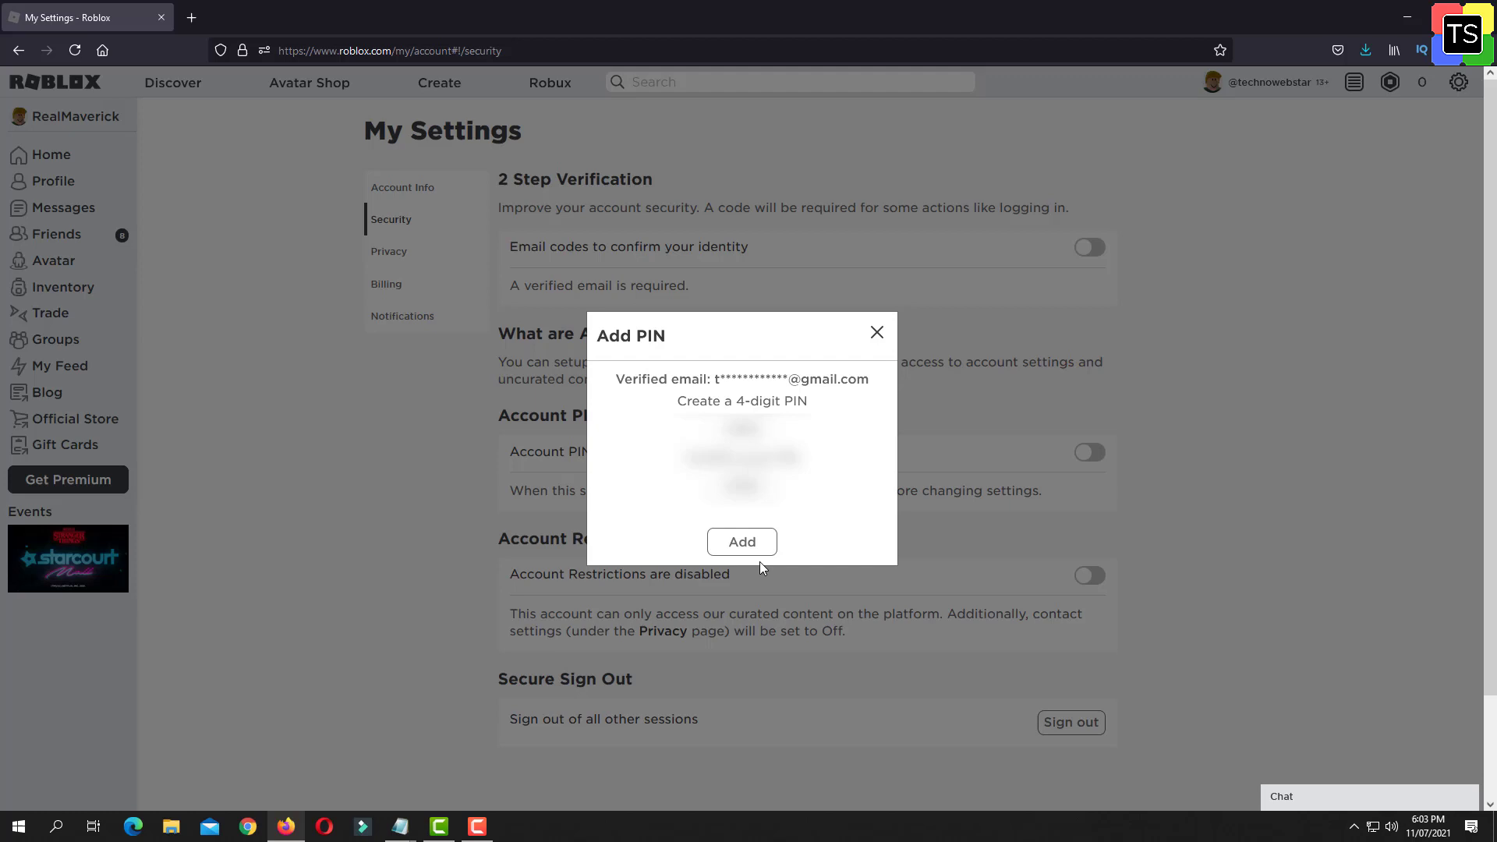
pyautogui.click(743, 543)
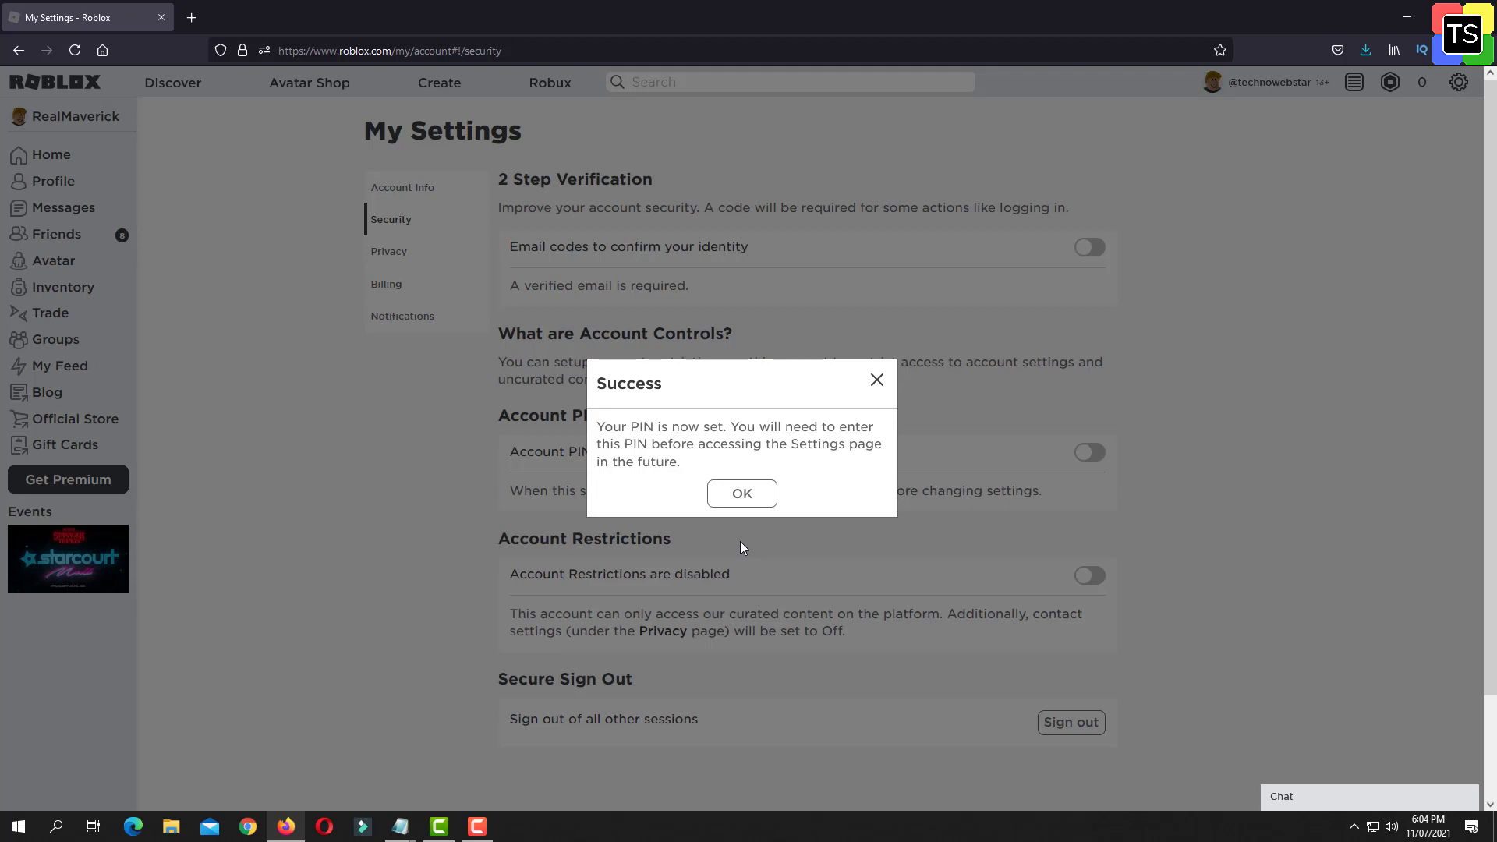
pyautogui.click(744, 497)
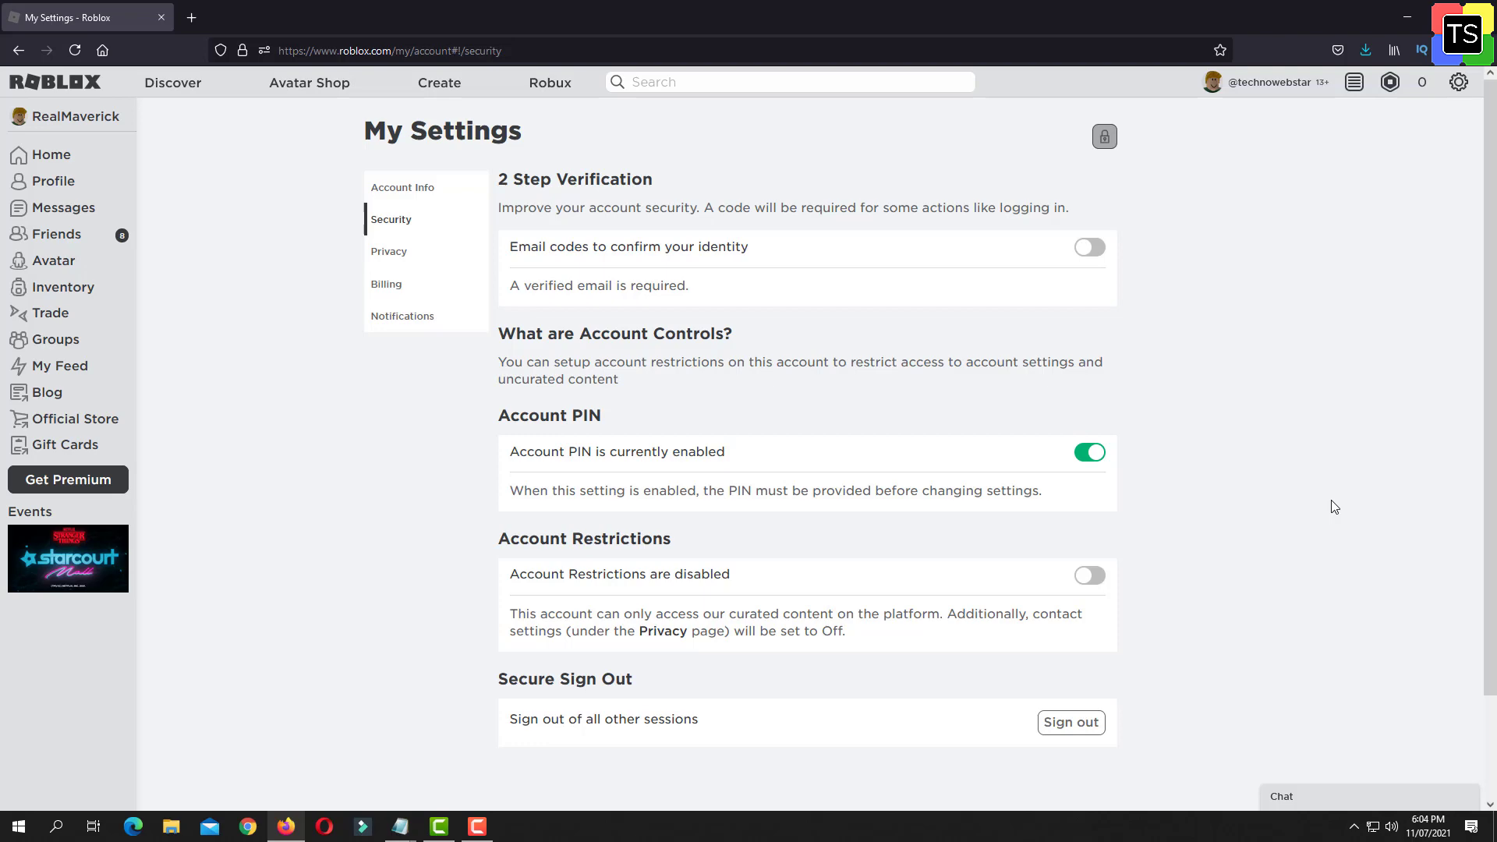
# - Go to Roblox Support from the gear menu and reach the 'I Forgot My PIN' article
pyautogui.click(1458, 83)
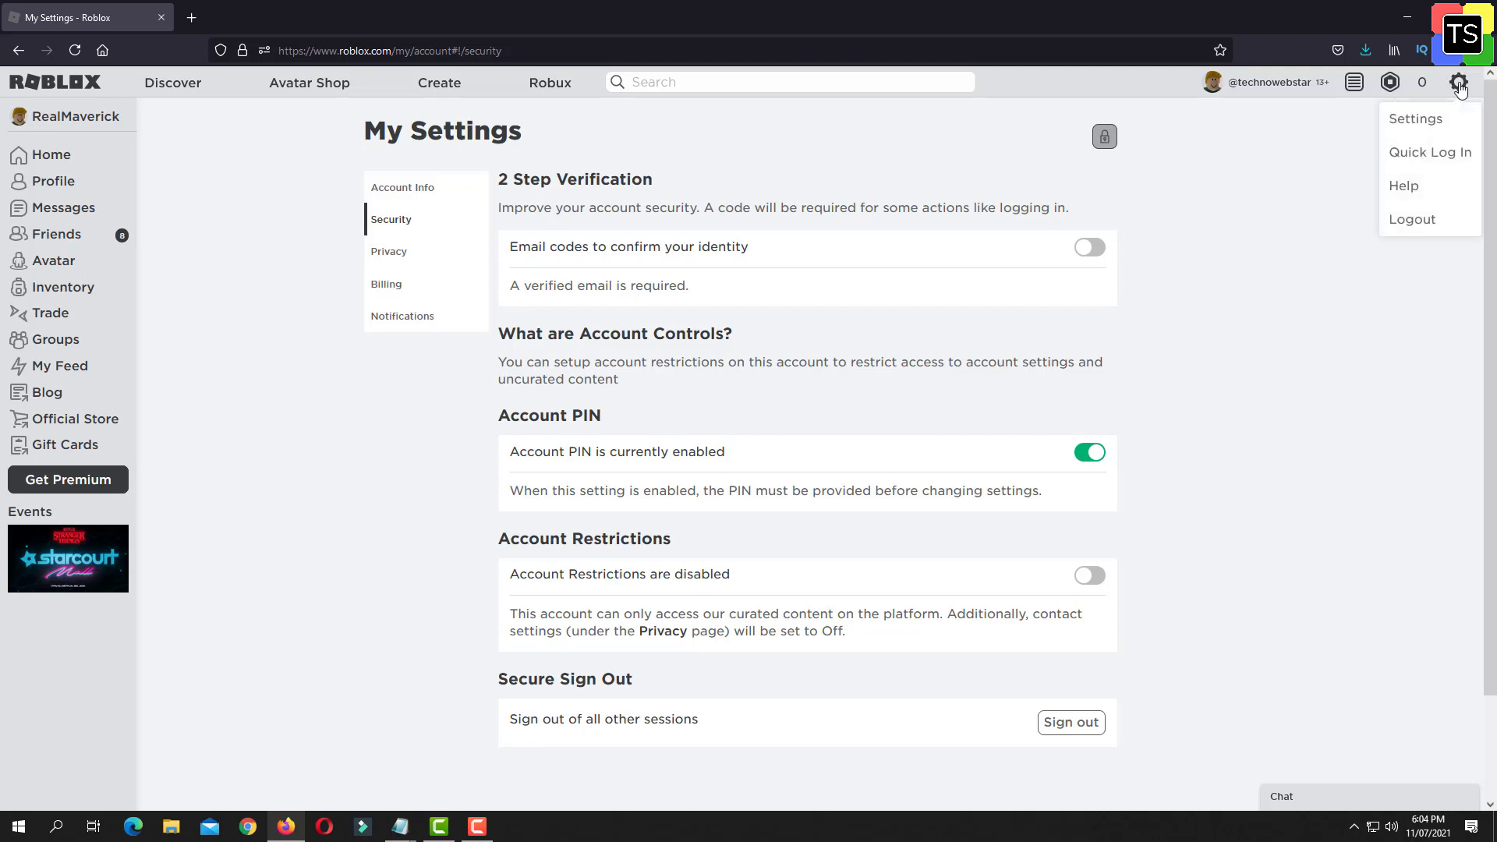
pyautogui.click(1404, 186)
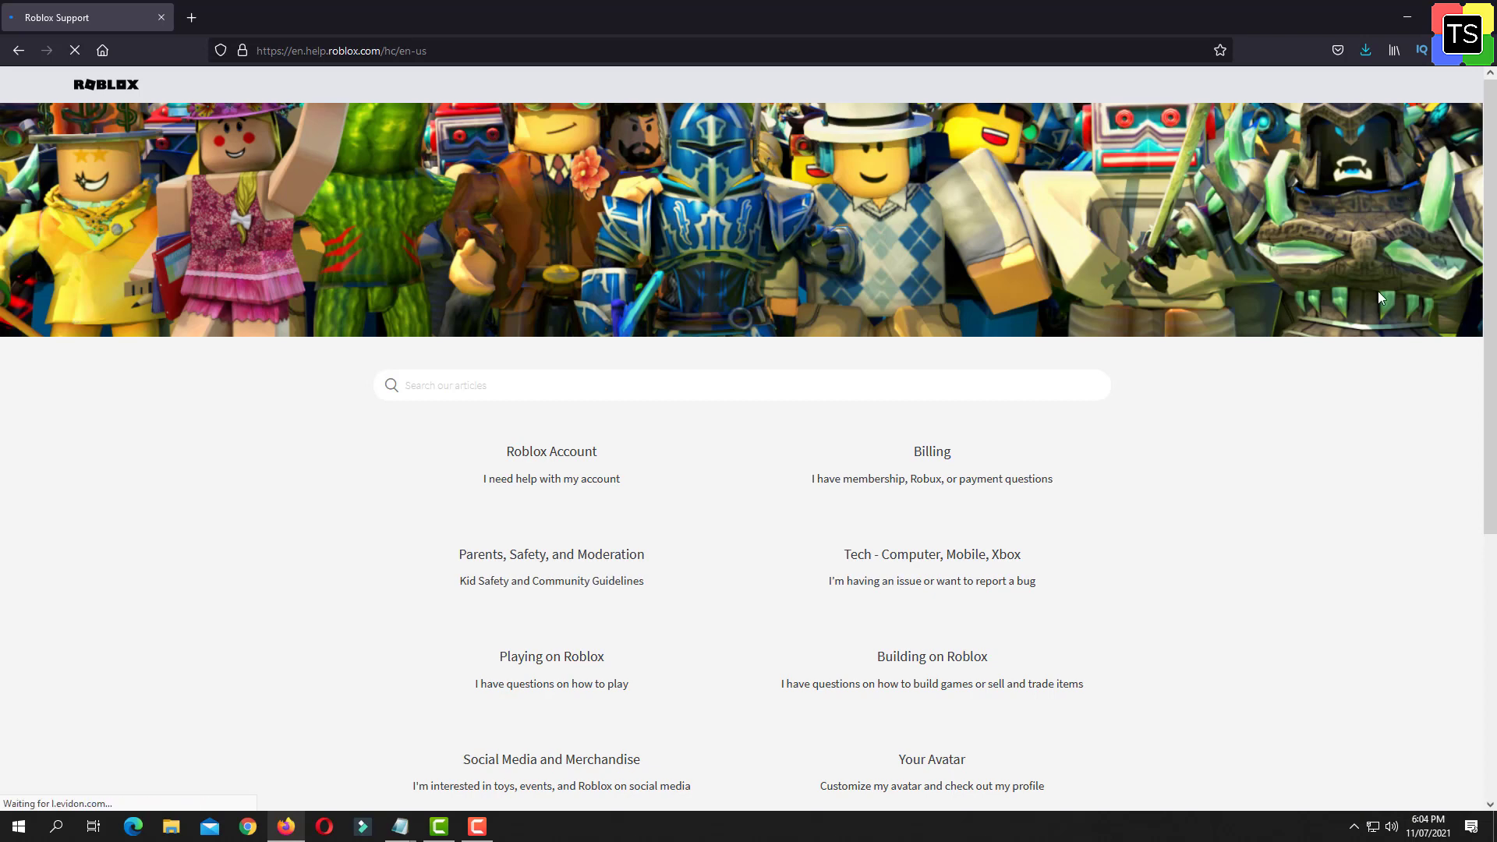
pyautogui.scroll(-2, 1338, 491)
pyautogui.scroll(-2, 1338, 492)
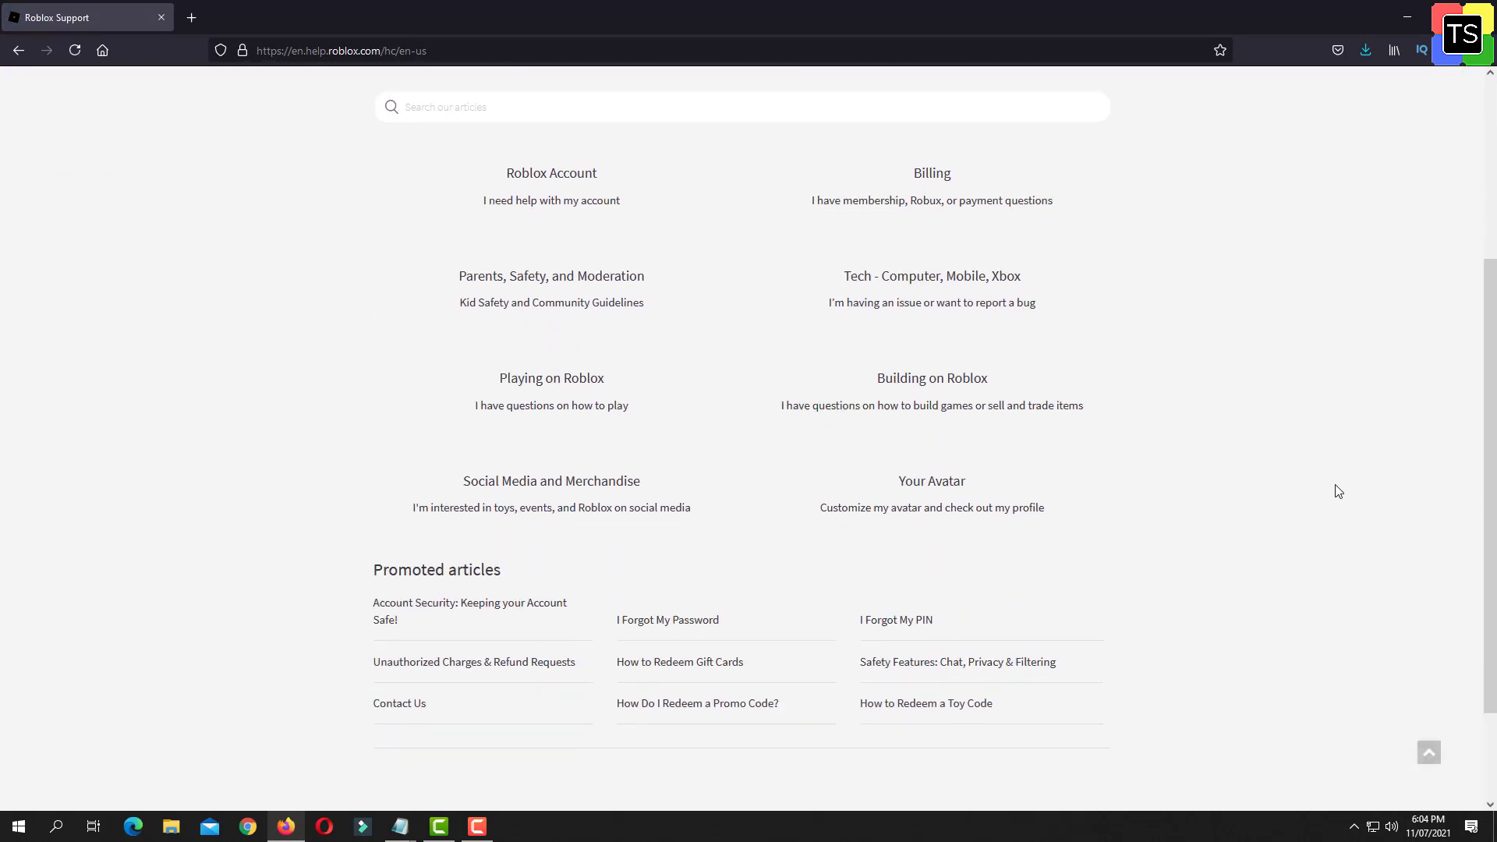
pyautogui.scroll(-2, 1337, 492)
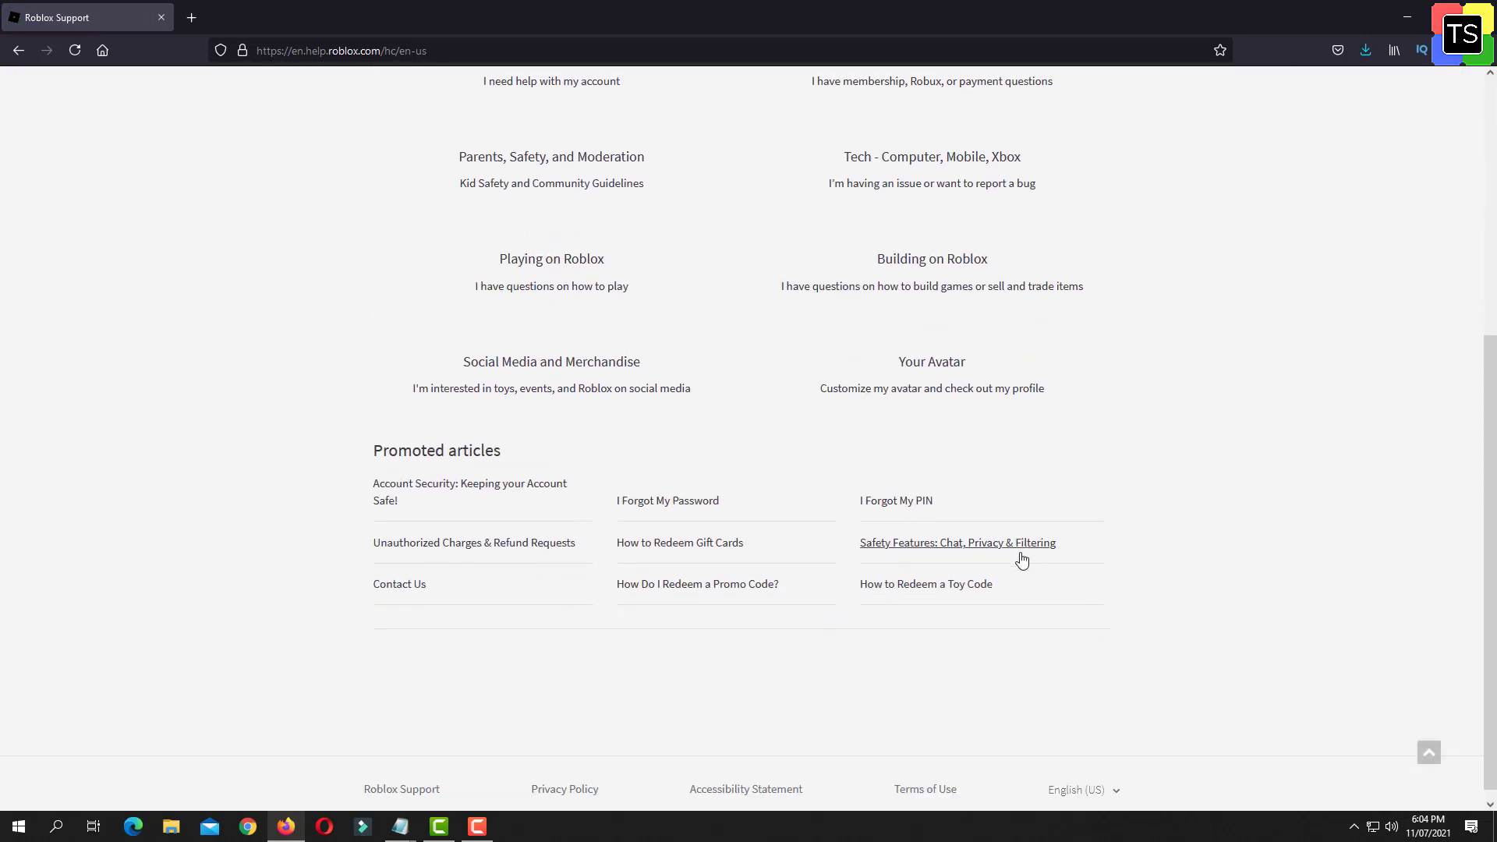
pyautogui.click(886, 510)
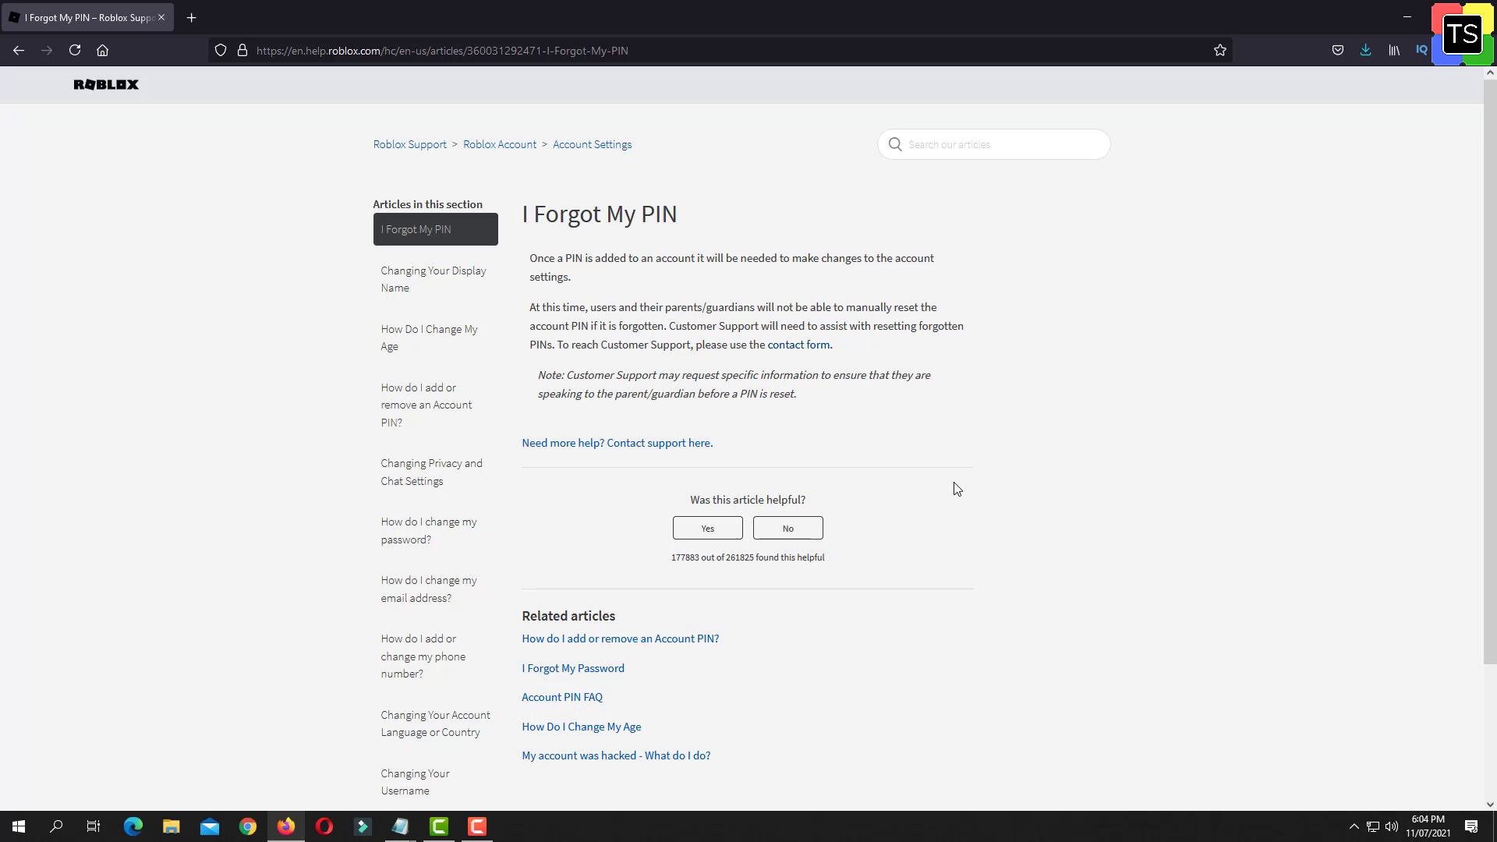
# - Start the Contact Us form from the article and autofill the contact details
pyautogui.click(581, 446)
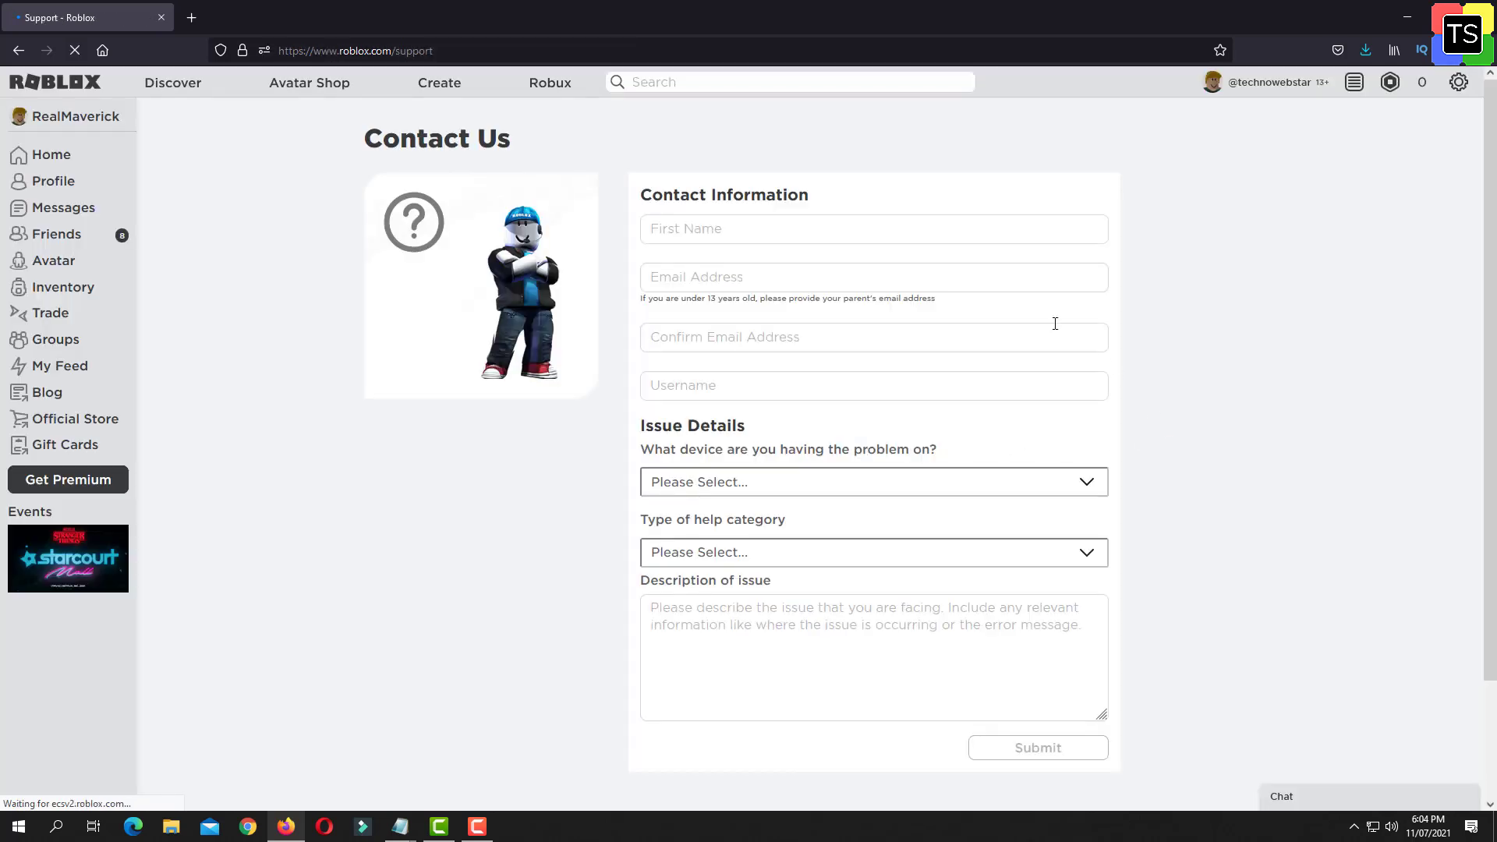
pyautogui.click(766, 243)
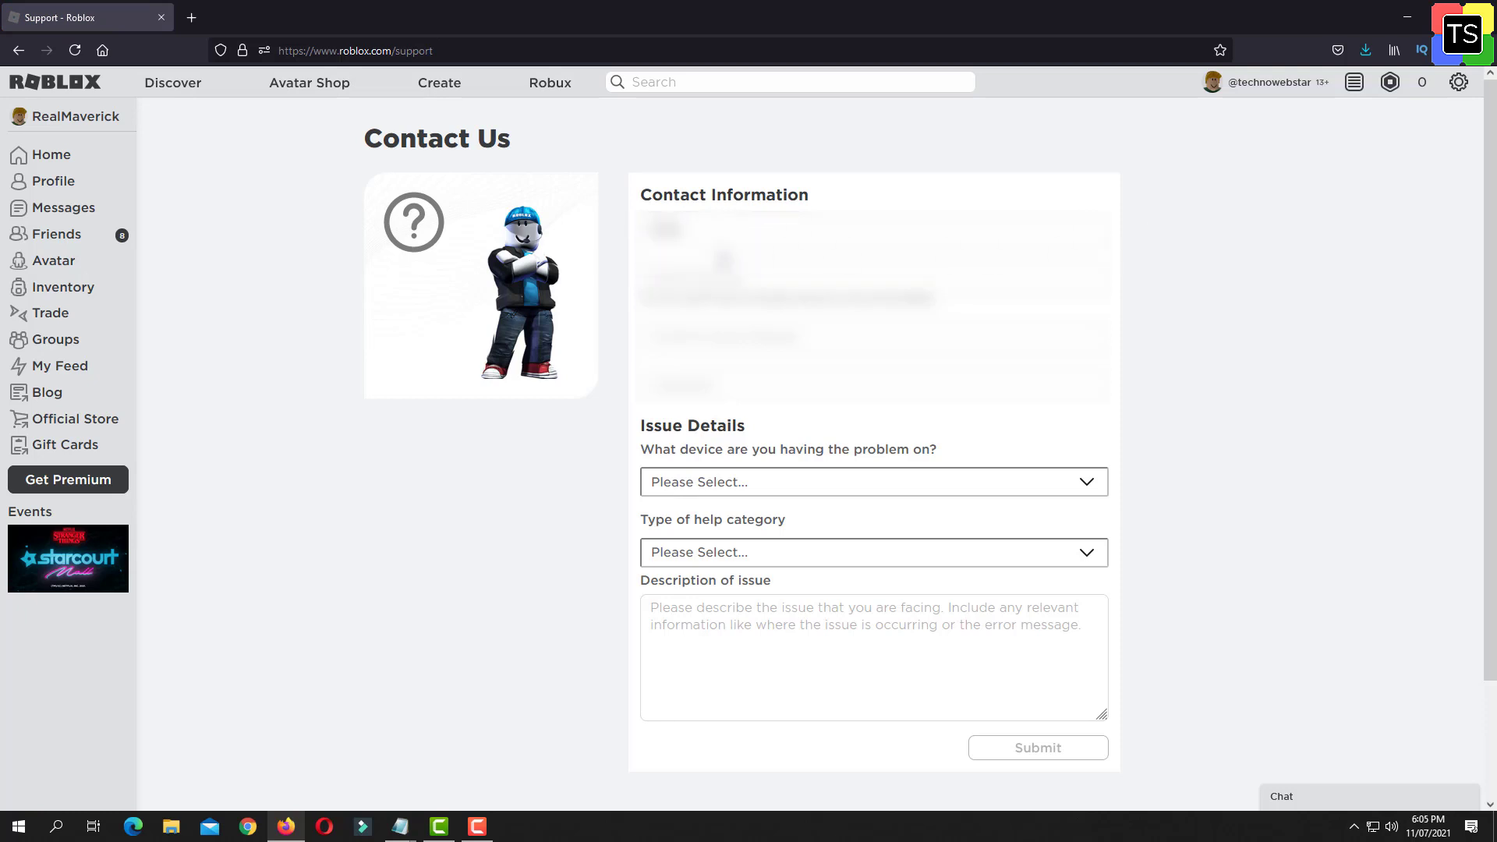
# - Set the device to PC and the category to Account Hacked or Can't Log in, reaching the issue type list
pyautogui.click(1089, 488)
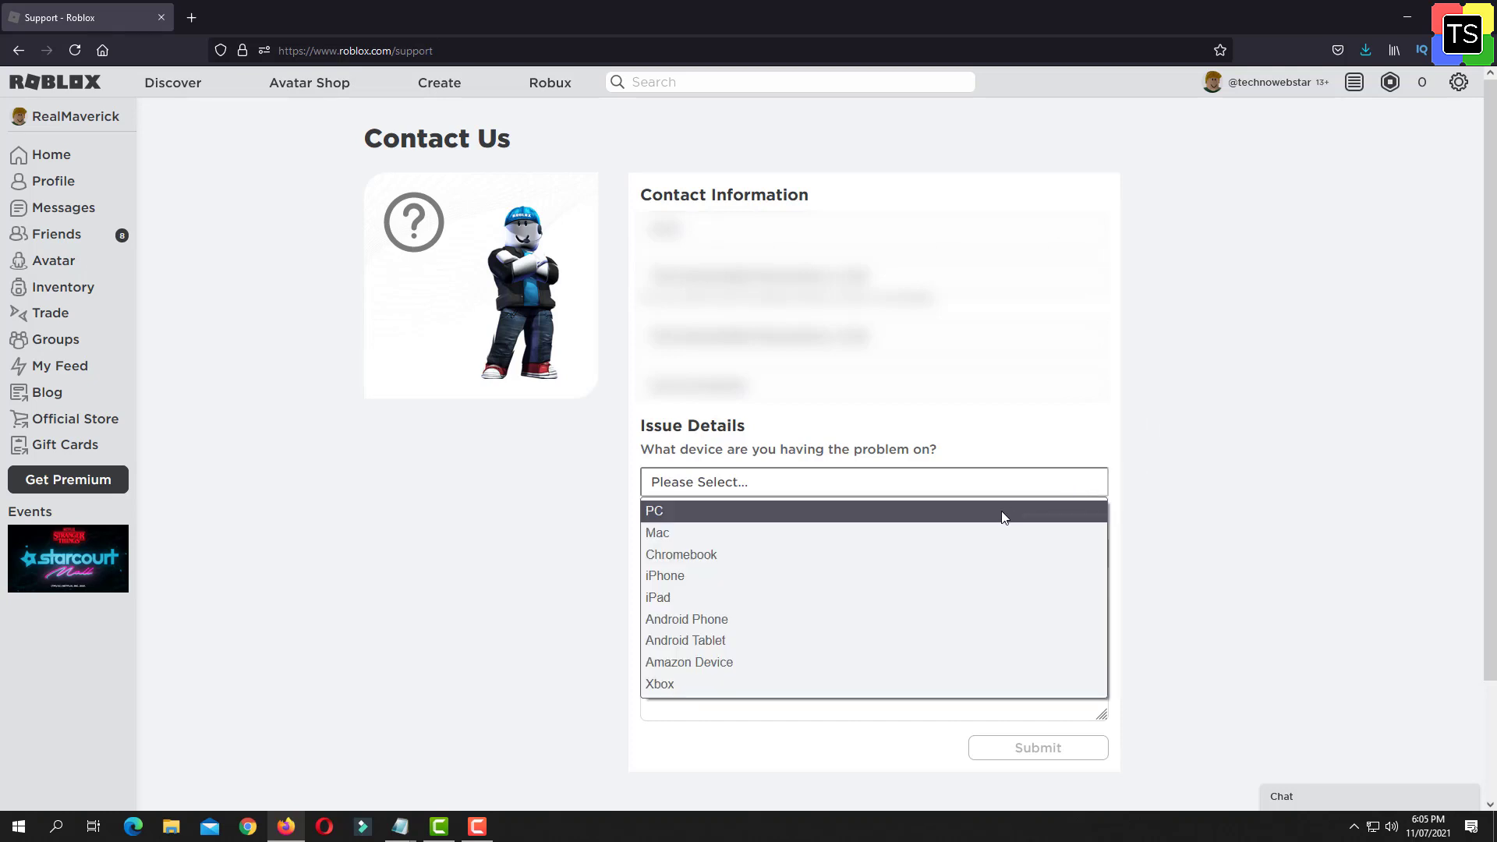
pyautogui.click(991, 519)
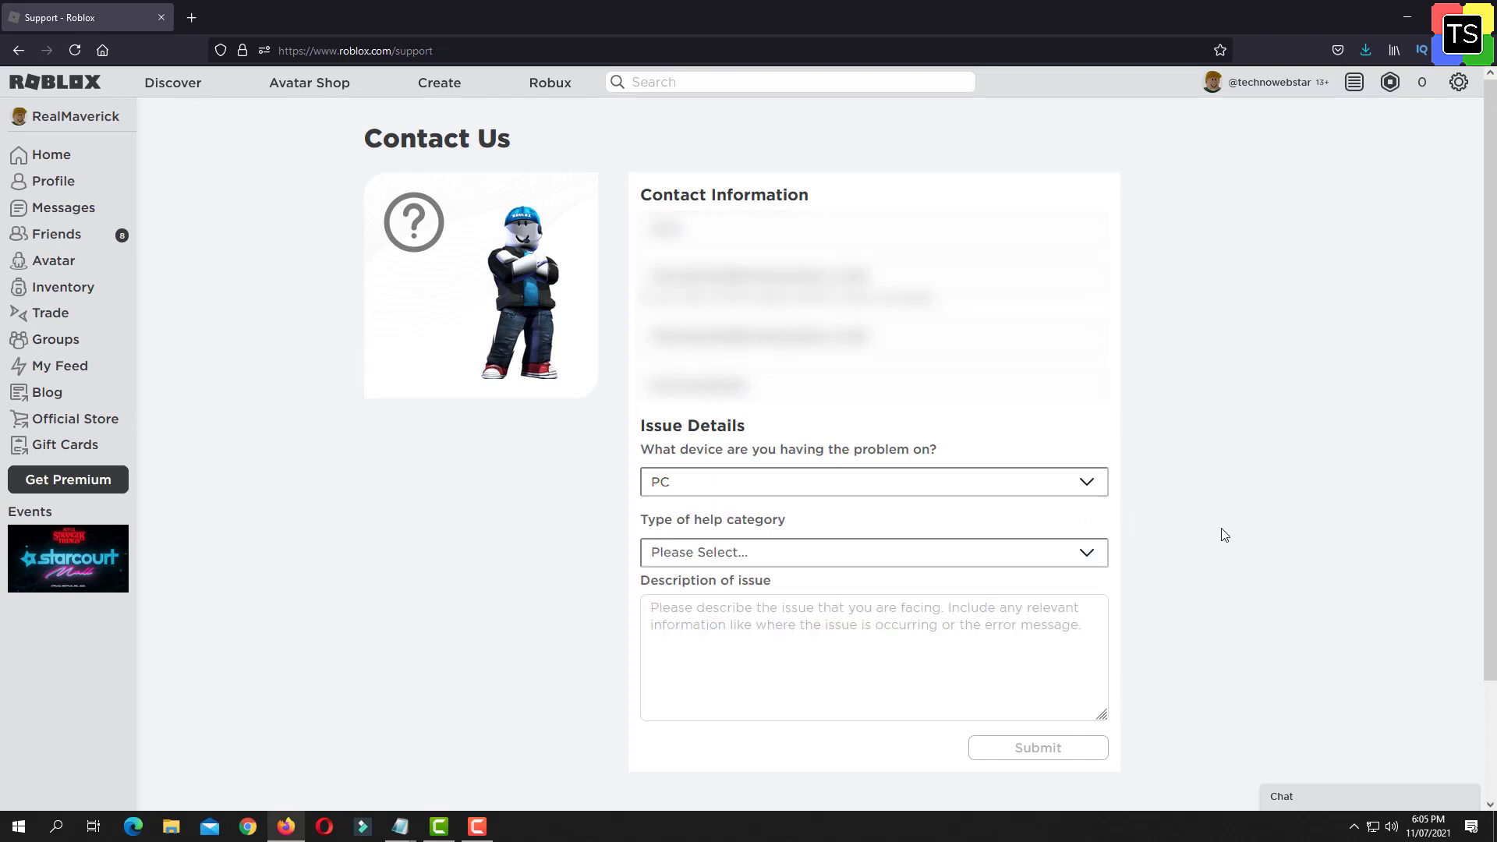
pyautogui.click(1093, 559)
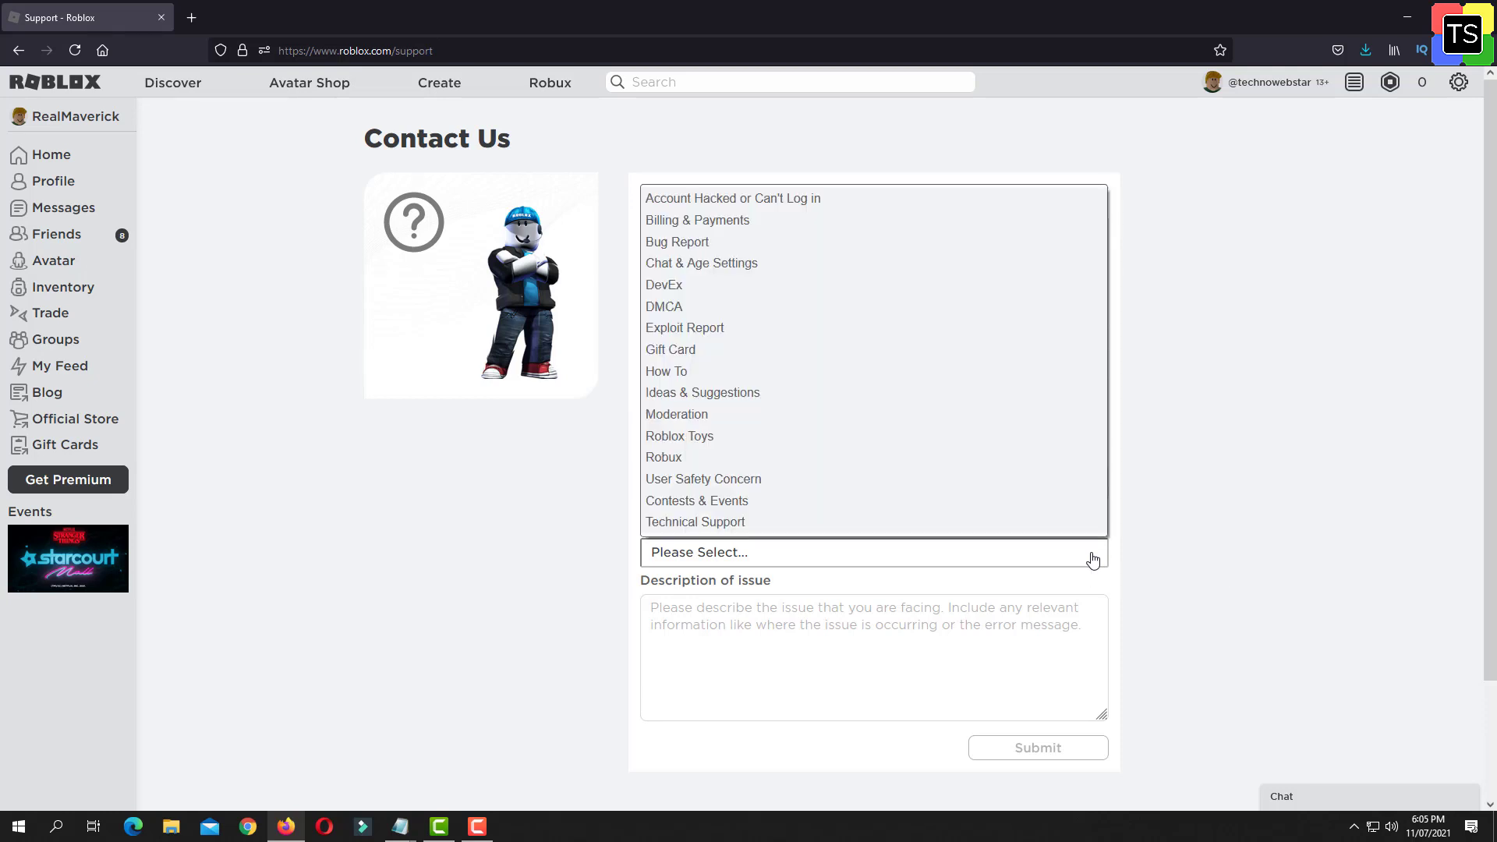
pyautogui.click(835, 202)
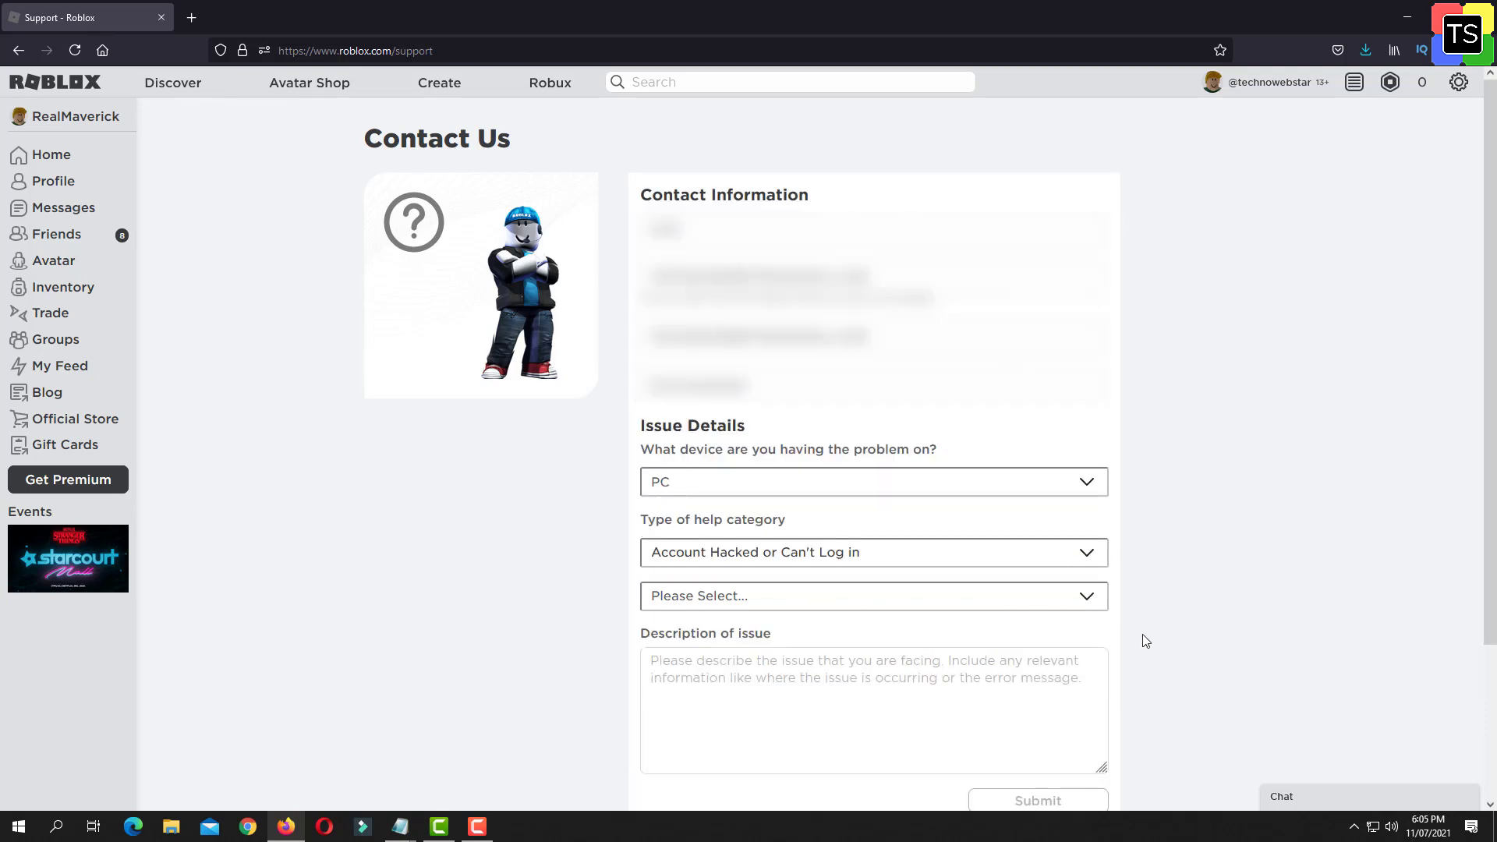
pyautogui.scroll(-2, 1145, 641)
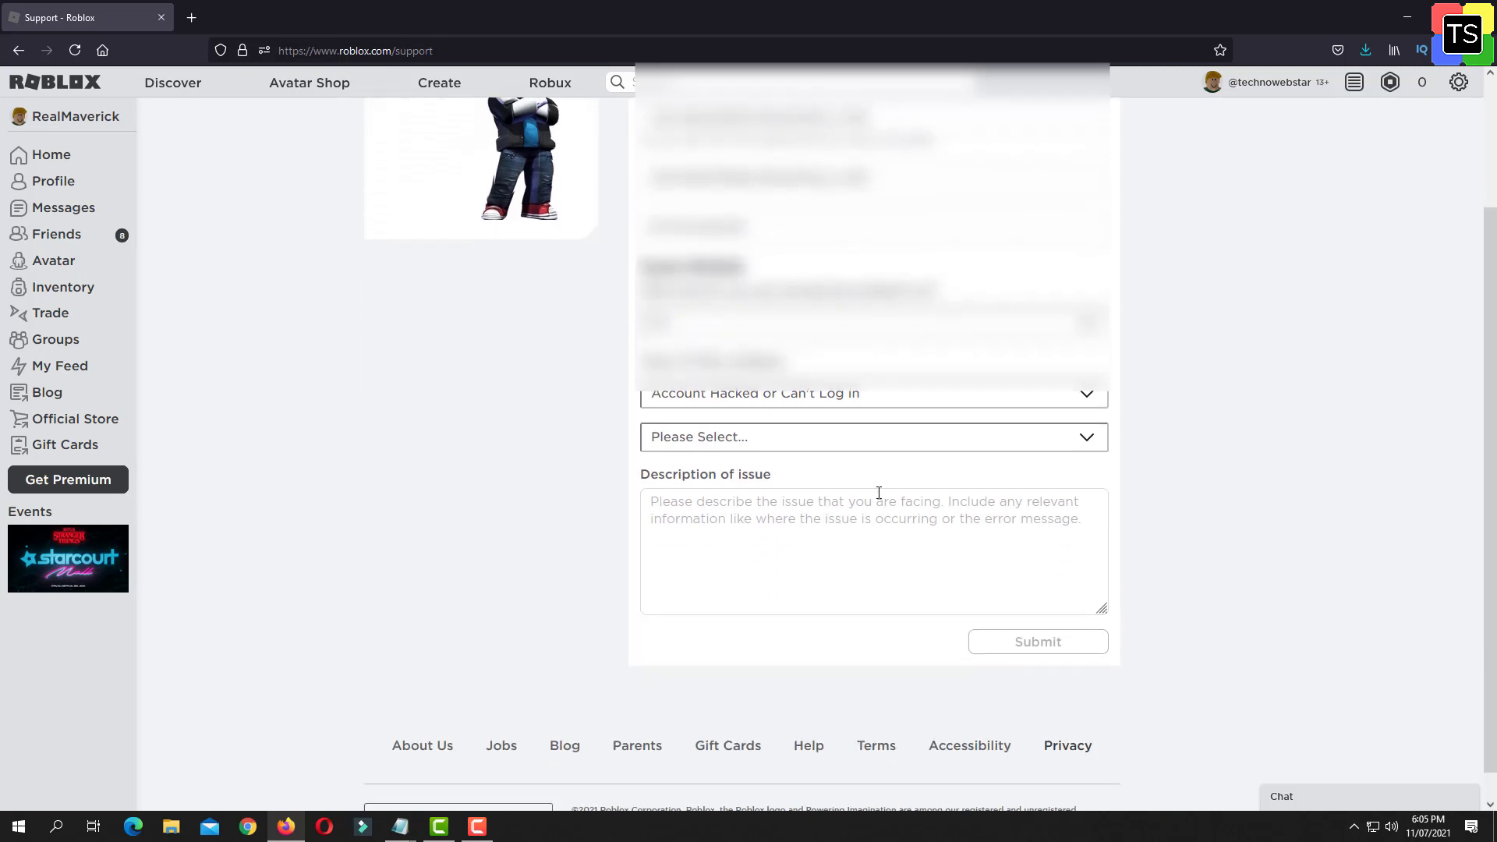
pyautogui.click(750, 446)
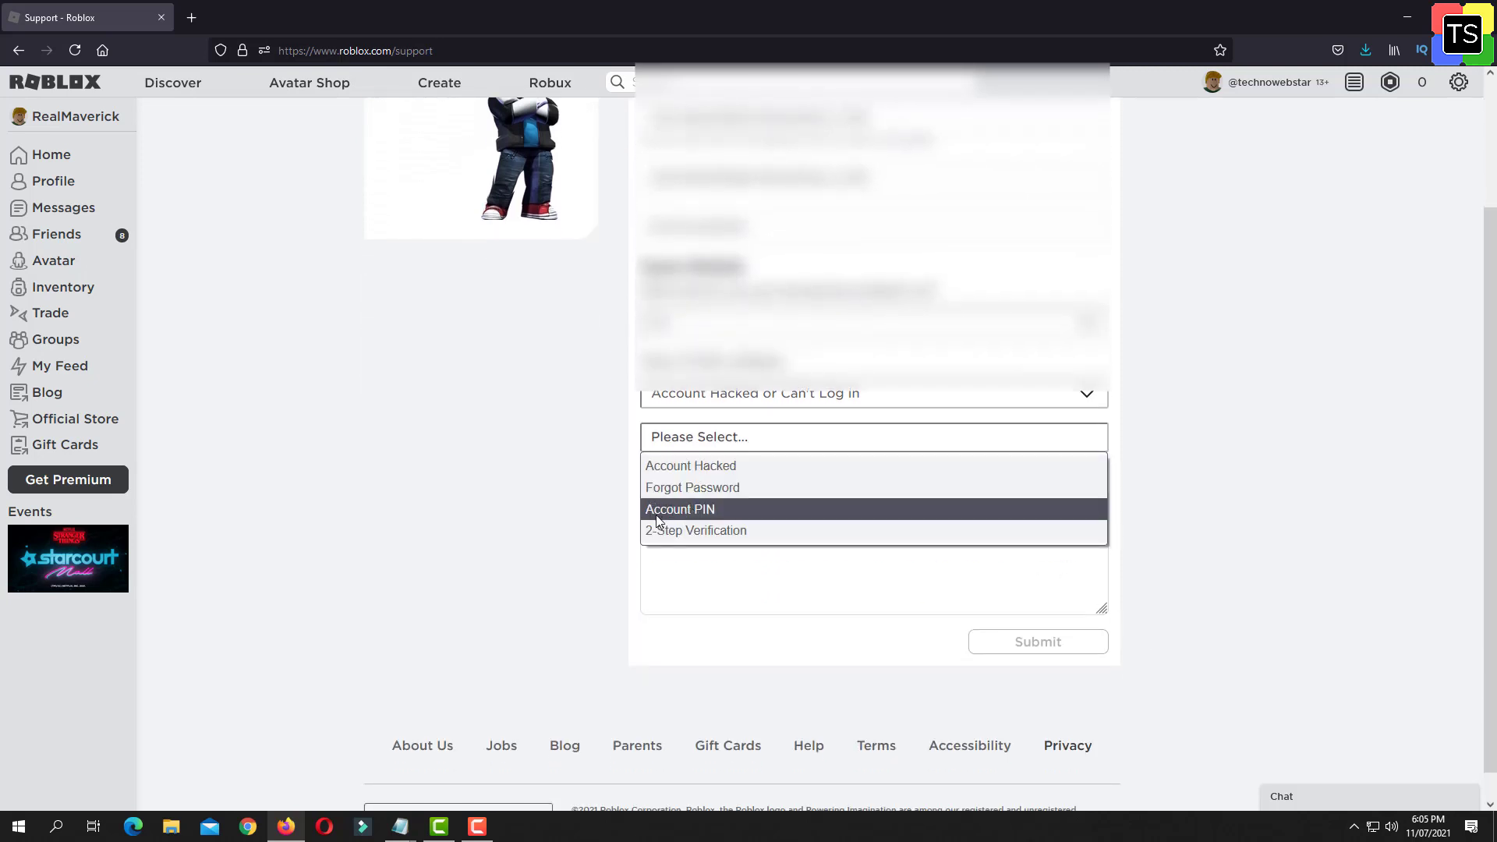
# - Choose Account PIN, describe 'Forgot the account pin. Wish to change the same.' and submit the request
pyautogui.click(741, 512)
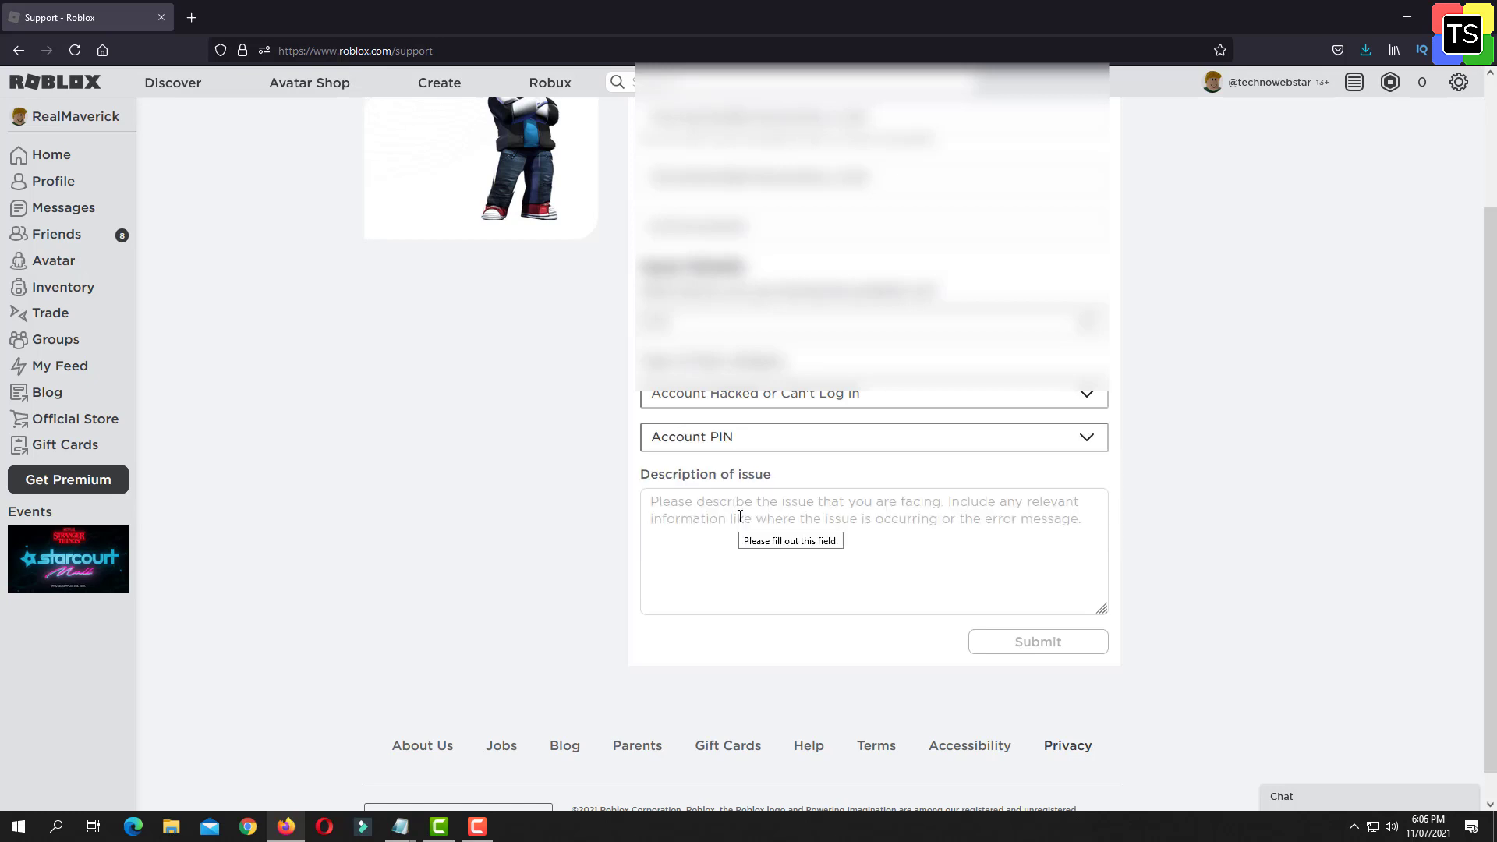
pyautogui.click(740, 516)
pyautogui.write('Fo')
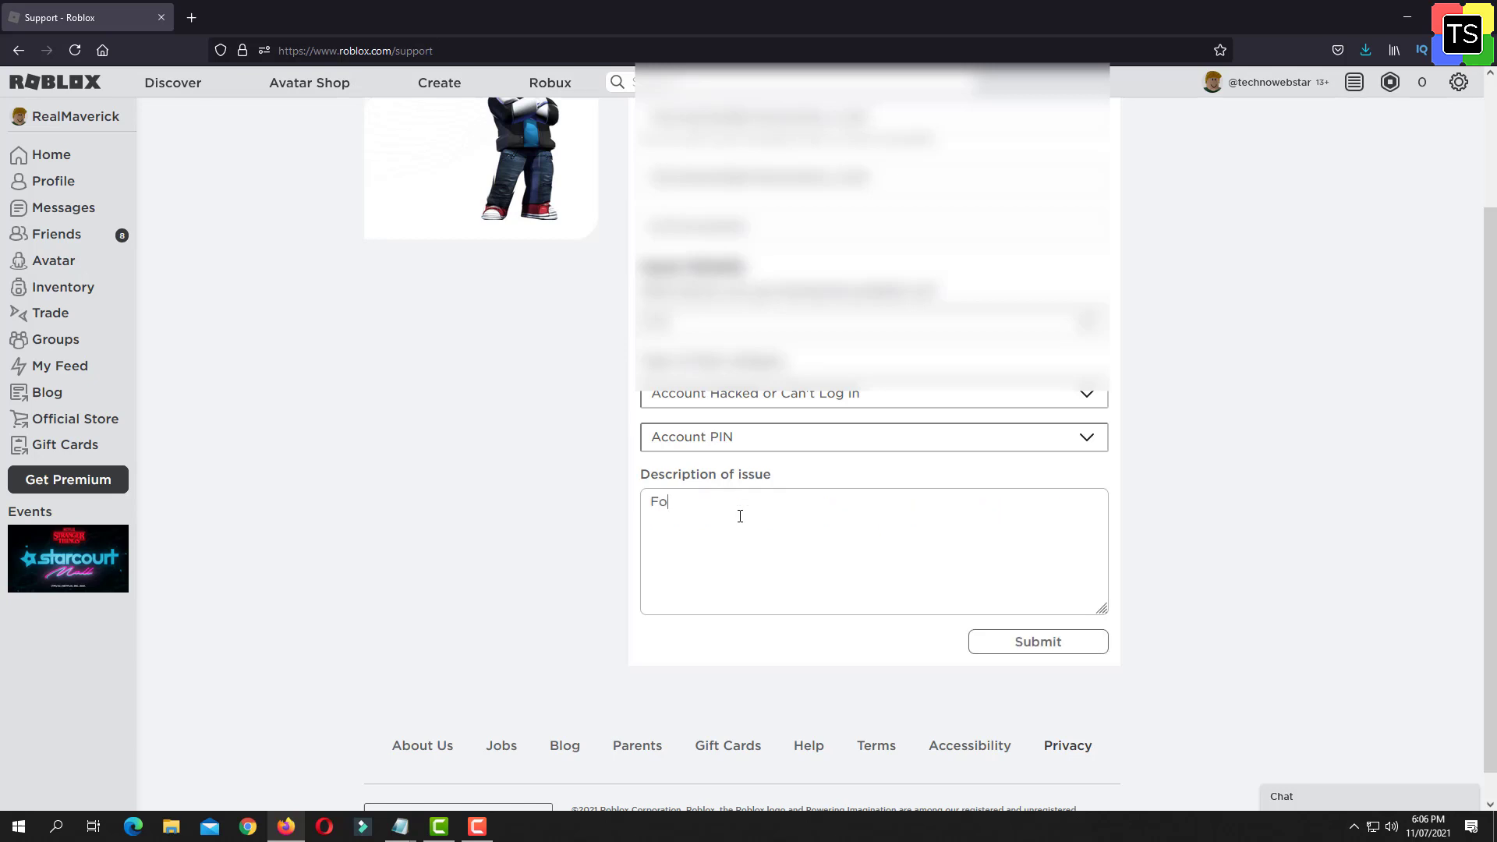
pyautogui.write('rgot the account pi')
pyautogui.write('n. Wish to change th')
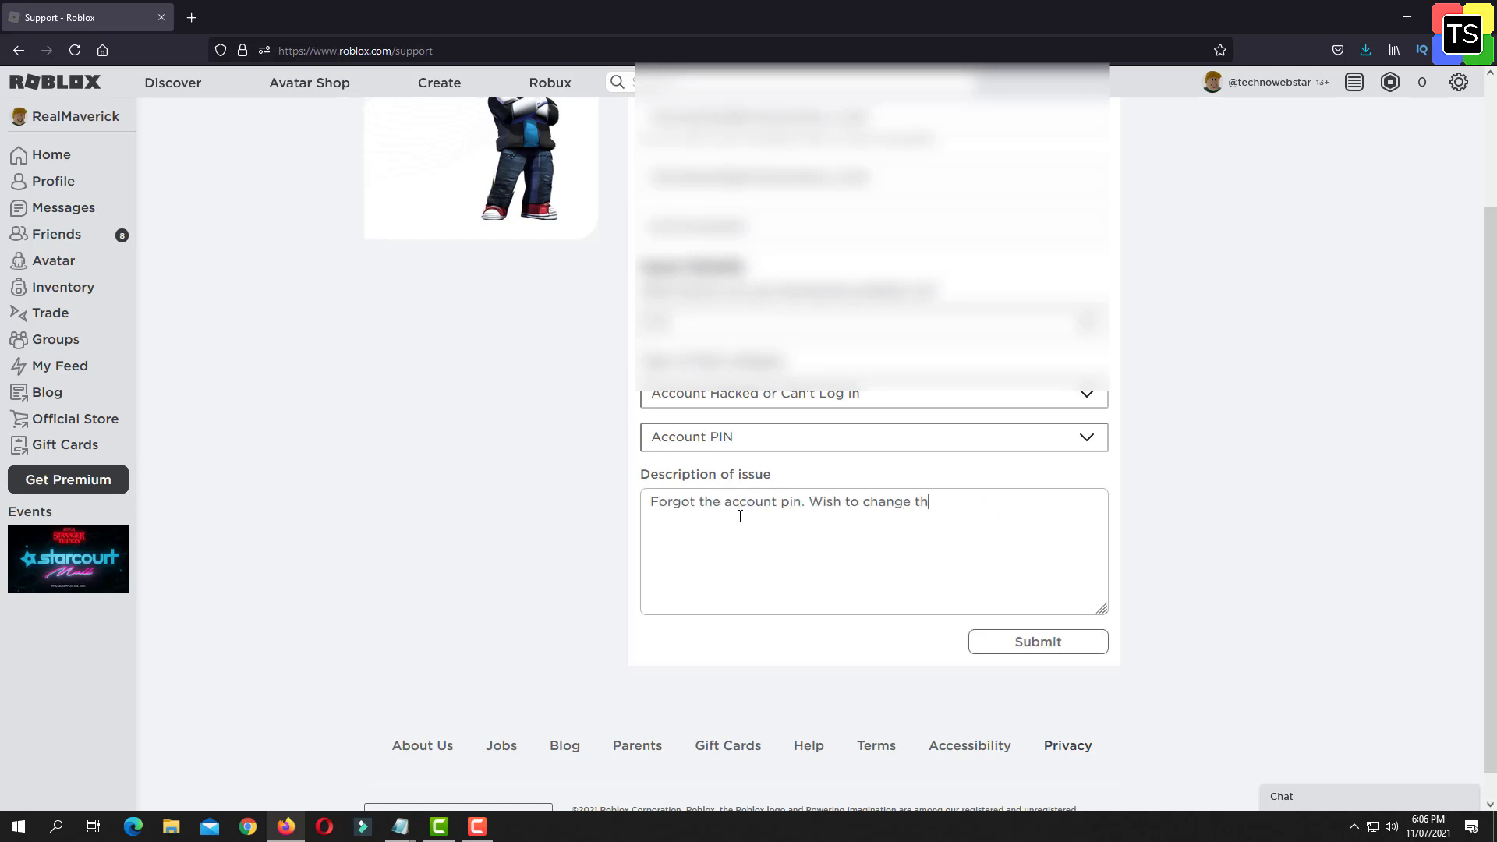
pyautogui.write('e same.')
pyautogui.scroll(1, 1342, 584)
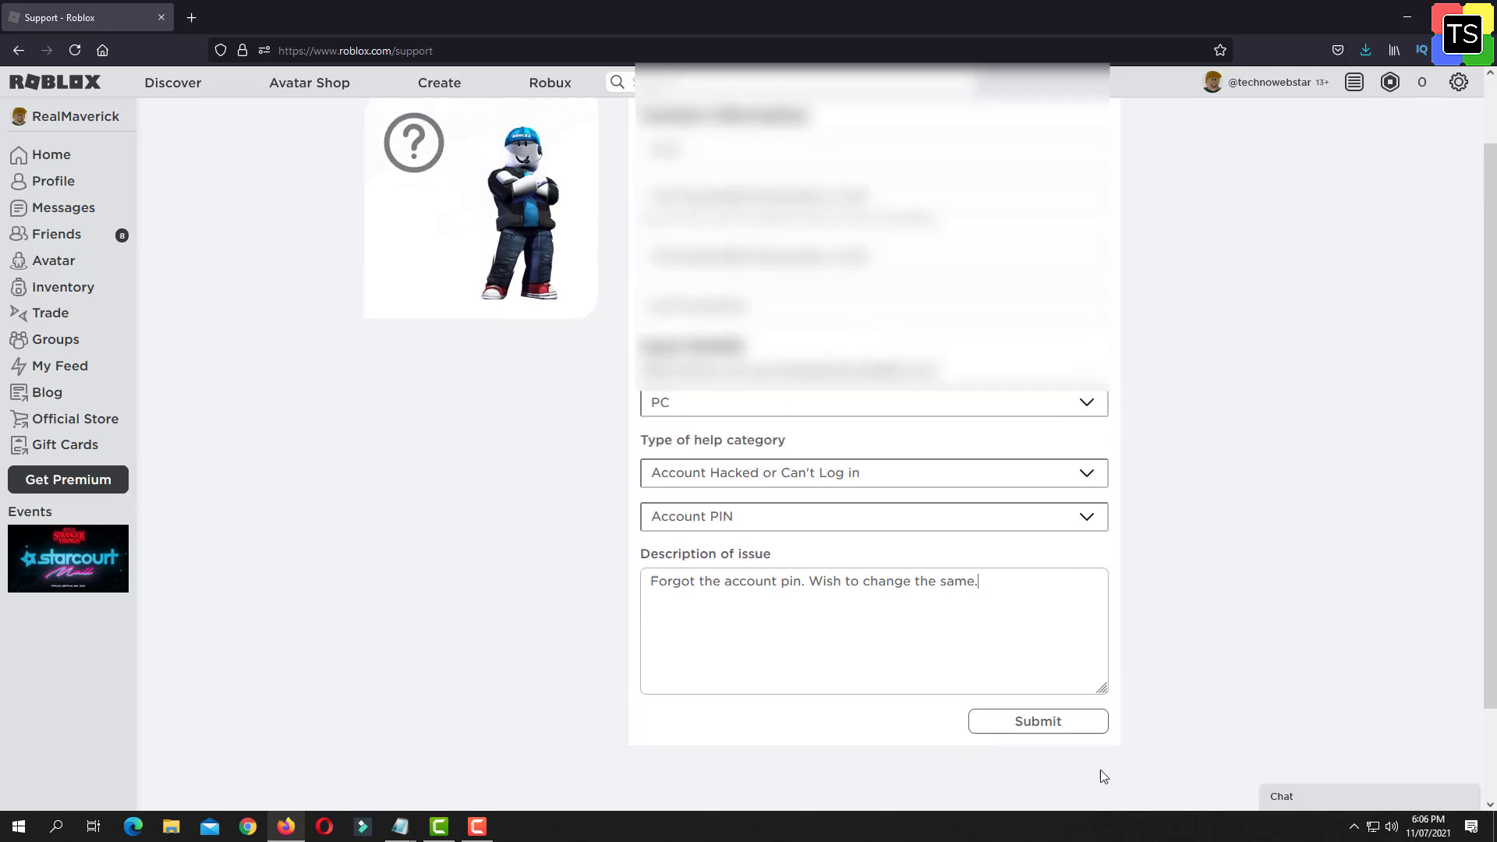
pyautogui.click(1037, 721)
# - Minimize the Firefox window so only the Windows desktop shows
pyautogui.click(1408, 16)
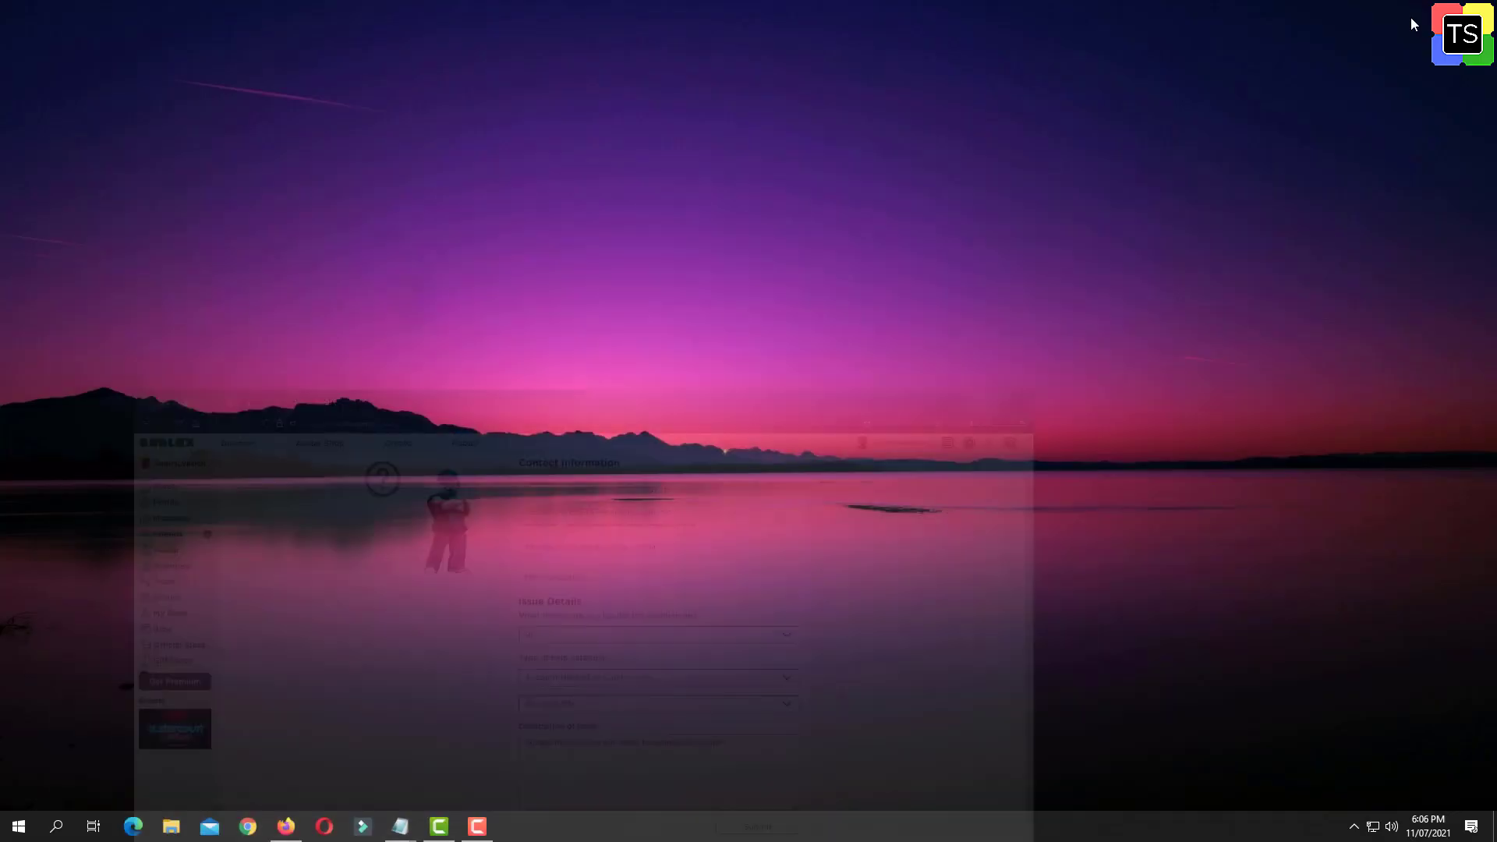